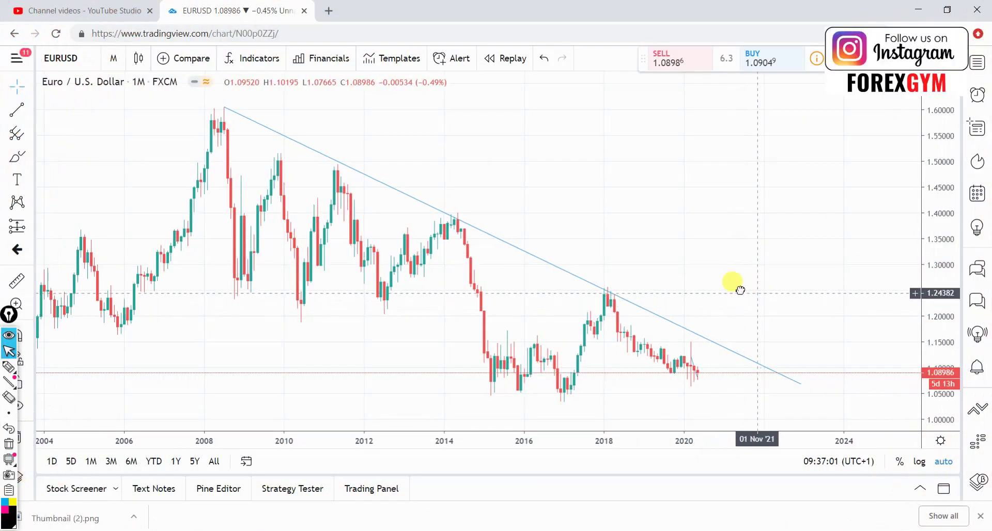
Step: Trace the long descending trendline freehand in ink from the 2008 peak to about 2022 on the monthly chart, and erase the ink
left_click_drag(740, 290, 593, 274)
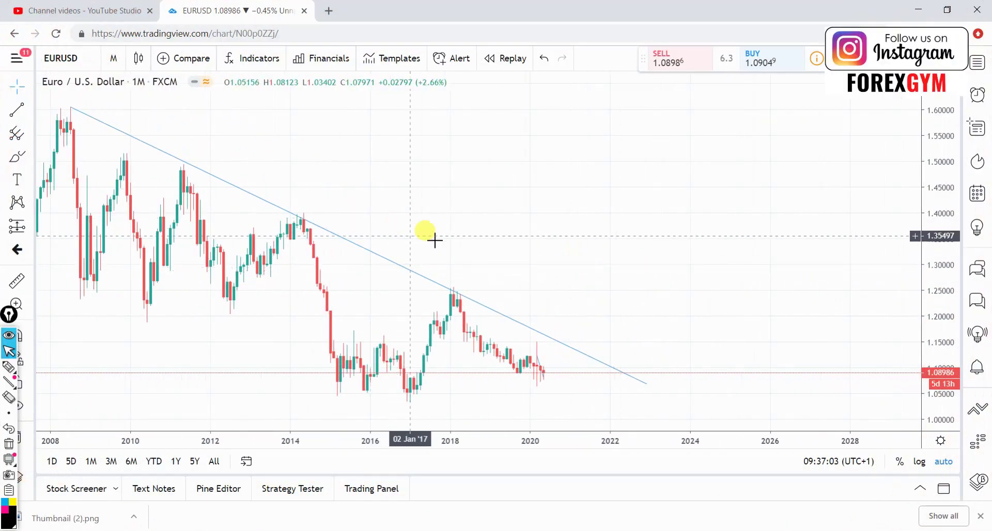
key("ctrl+shift+3")
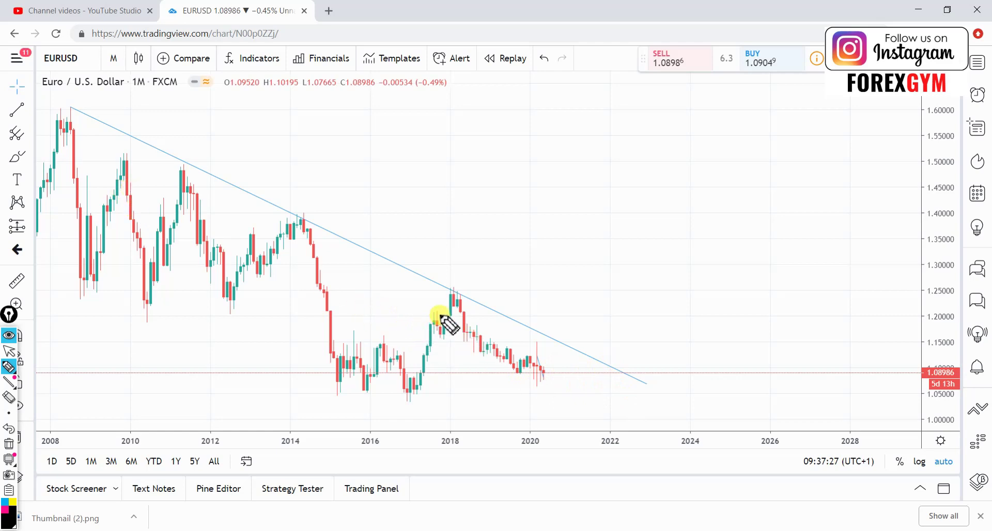
left_click_drag(336, 171, 445, 189)
mouse_move(178, 110)
left_mouse_down()
mouse_move(337, 194)
mouse_move(706, 356)
left_mouse_up()
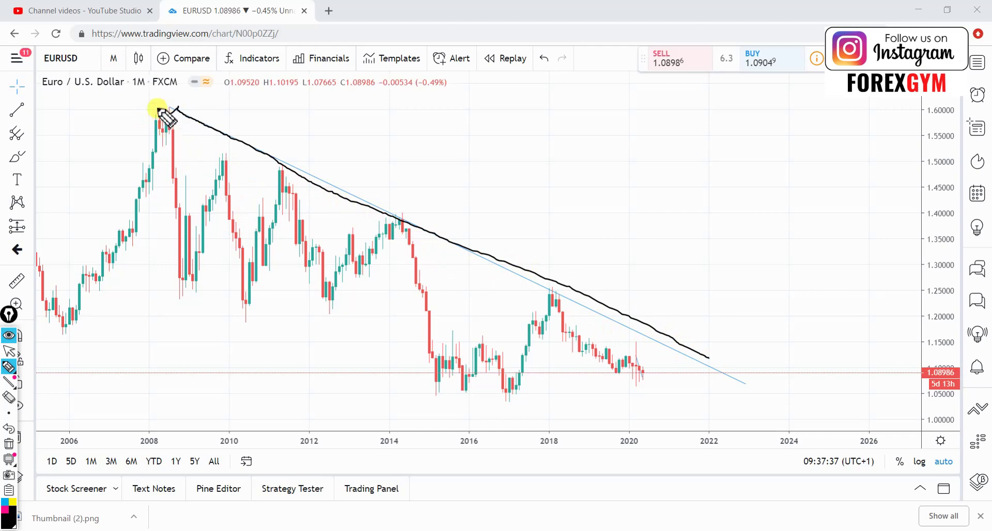
key("ctrl+shift+7")
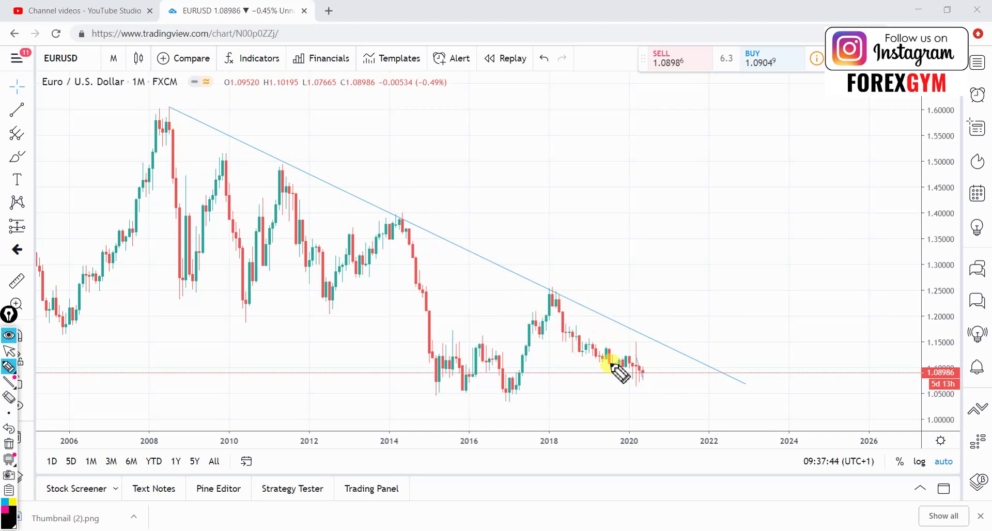
Step: Circle the latest 2020 monthly candles, mark the long candle's high and low and the 2015 low in ink, and clear the marks
left_click_drag(618, 346, 660, 369)
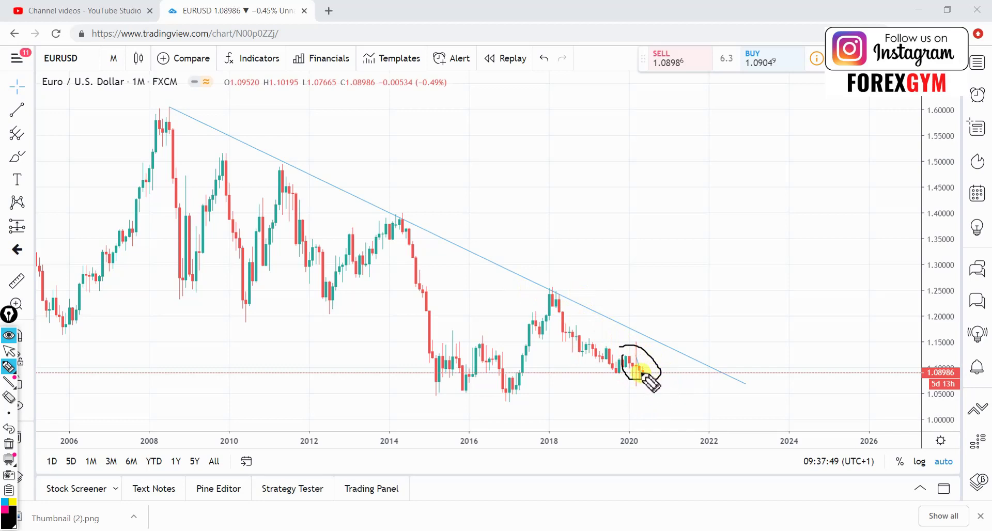
left_click_drag(637, 380, 634, 343)
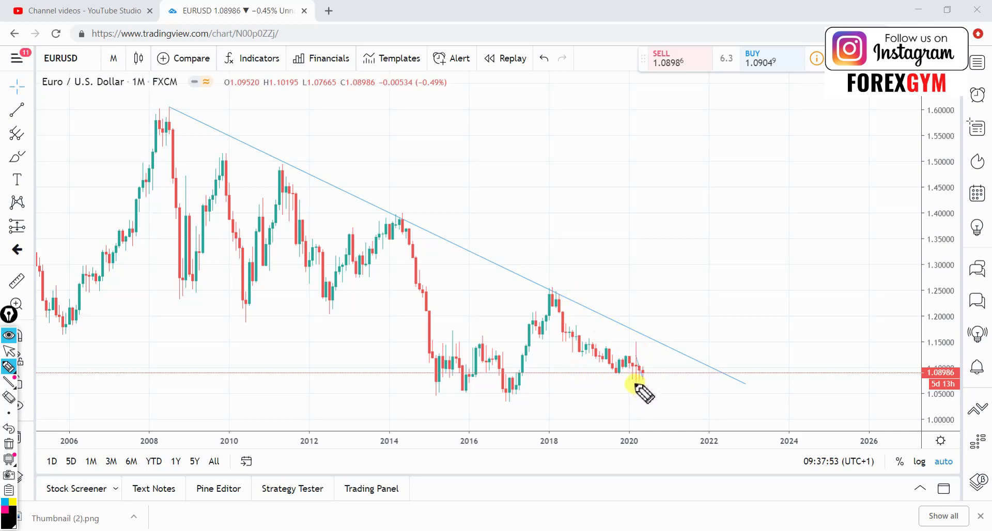
left_click_drag(634, 384, 638, 383)
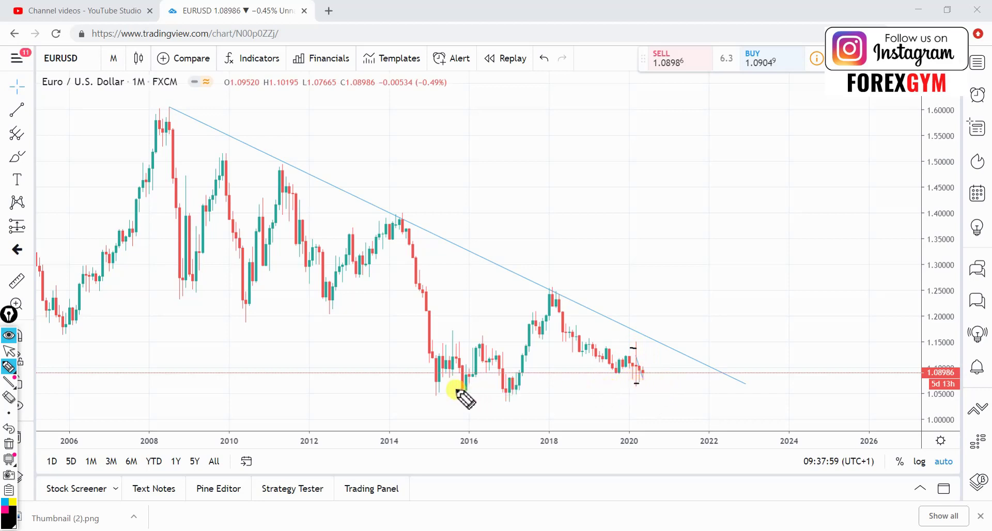
key("ctrl+shift+2")
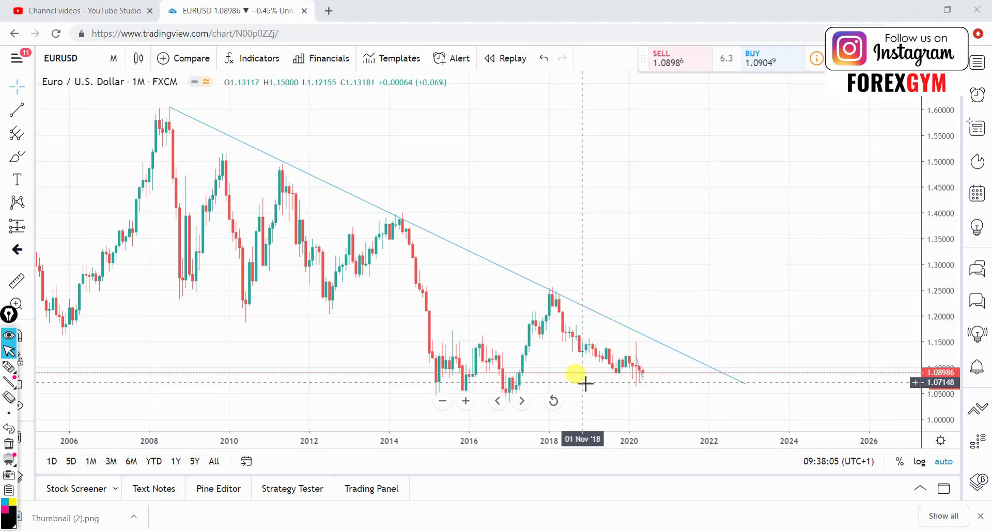
key("ctrl+shift+3")
left_click_drag(433, 381, 443, 381)
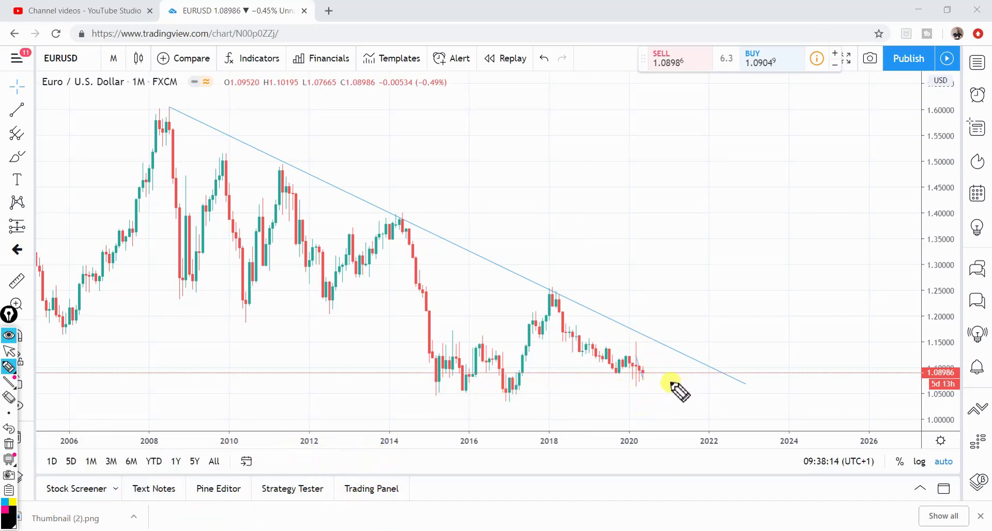
key("ctrl+shift+2")
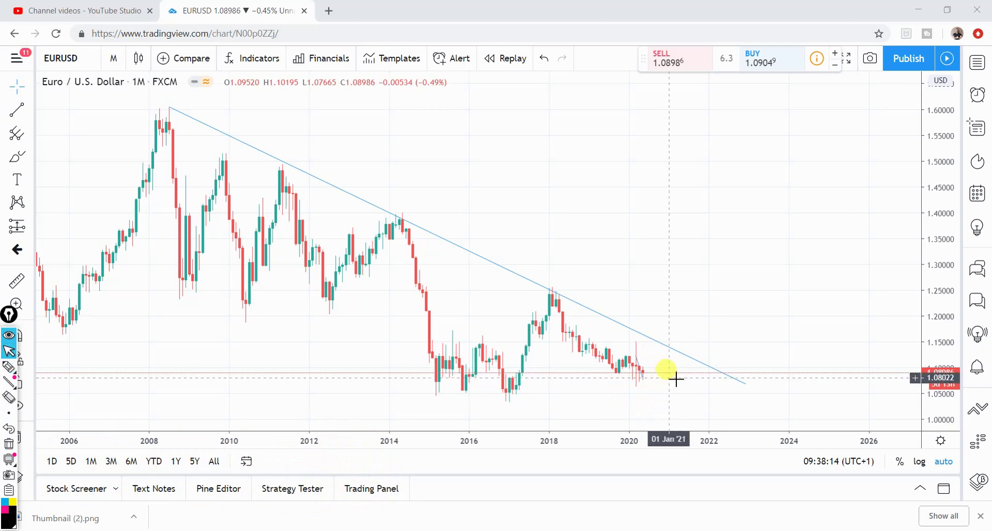
Step: Switch the EURUSD chart to the weekly timeframe
left_click(114, 61)
left_click(153, 461)
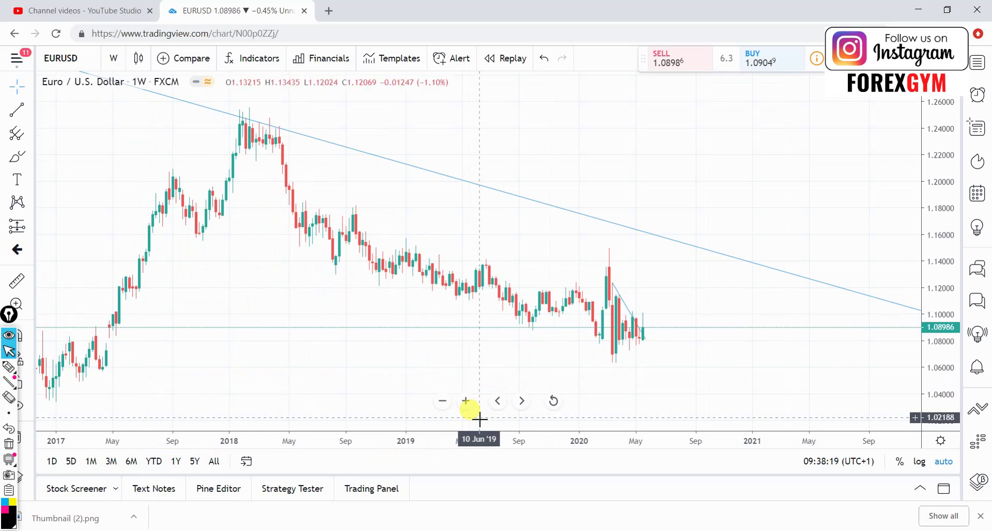
mouse_move(715, 373)
left_mouse_down()
mouse_move(630, 367)
mouse_move(715, 381)
left_mouse_up()
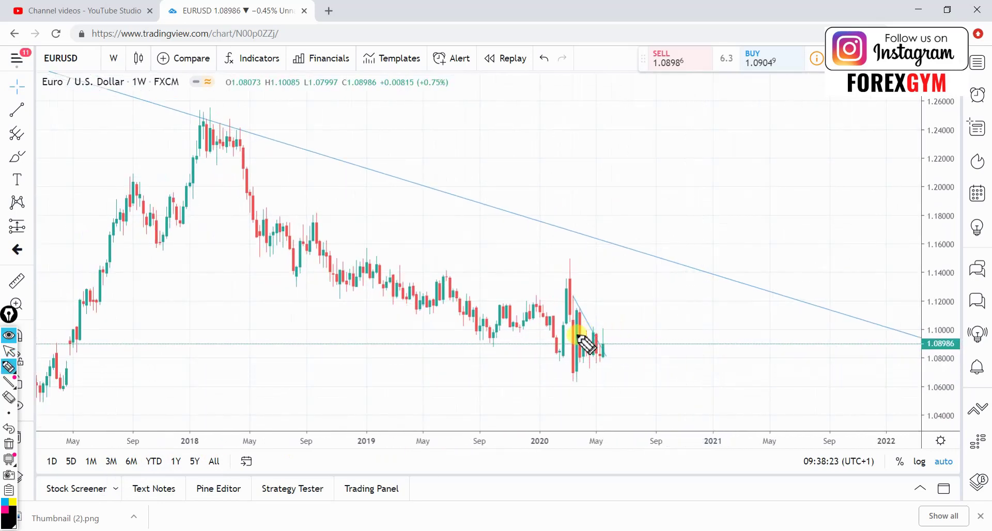
Step: Circle the spring 2020 weekly candles and scribble over their range in ink, and clear the annotation
left_click_drag(578, 335, 608, 330)
left_click_drag(624, 366, 596, 382)
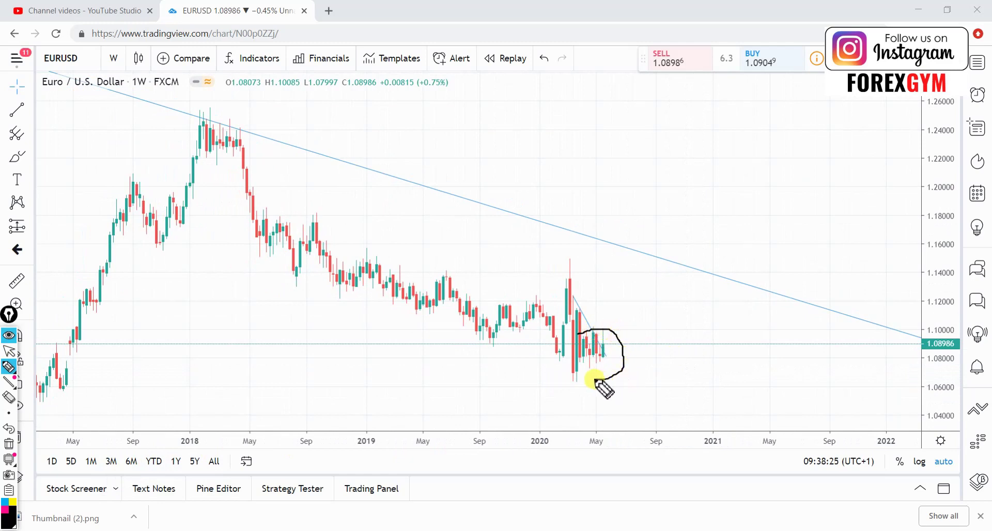
left_click_drag(583, 334, 604, 334)
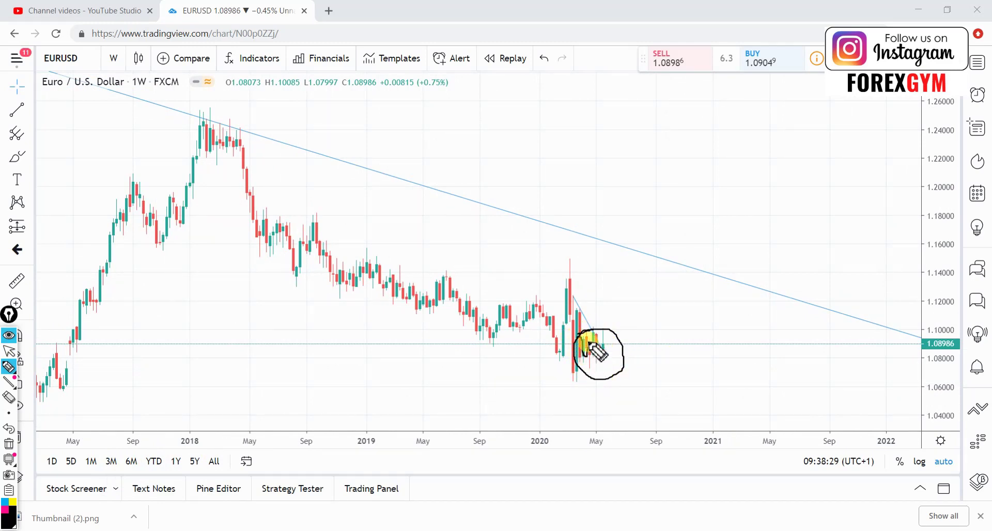
key("ctrl+shift+7")
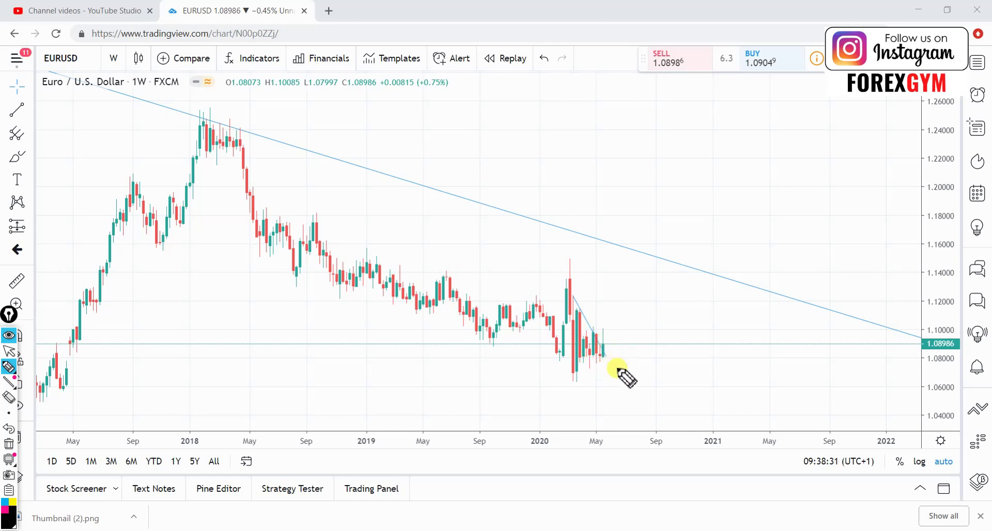
key("ctrl+shift+2")
left_click_drag(618, 371, 778, 371)
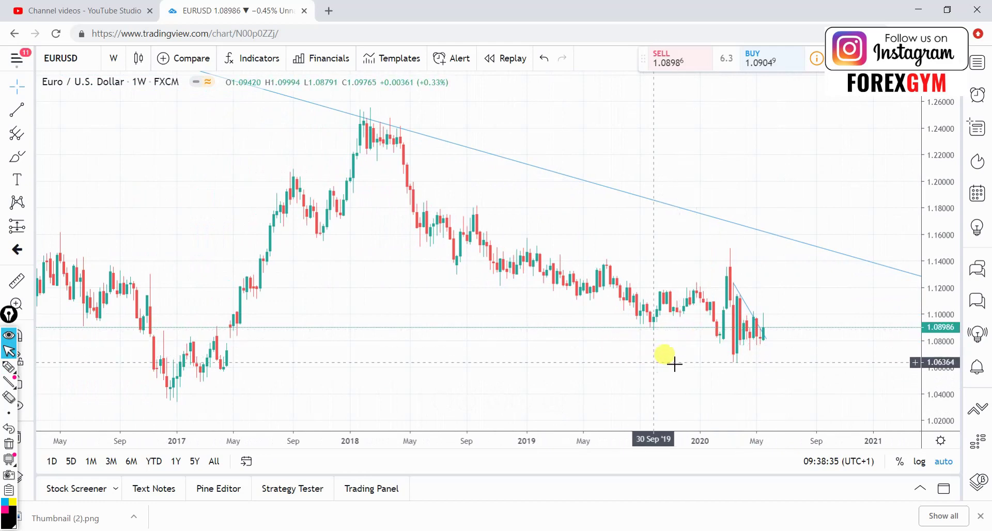
left_click_drag(664, 355, 538, 348)
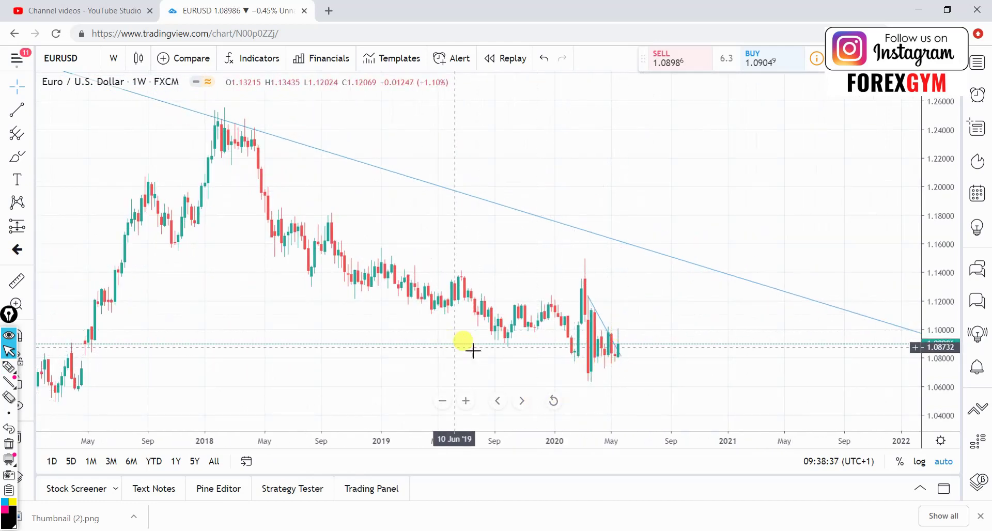
left_click_drag(471, 349, 523, 357)
left_click_drag(744, 360, 678, 350)
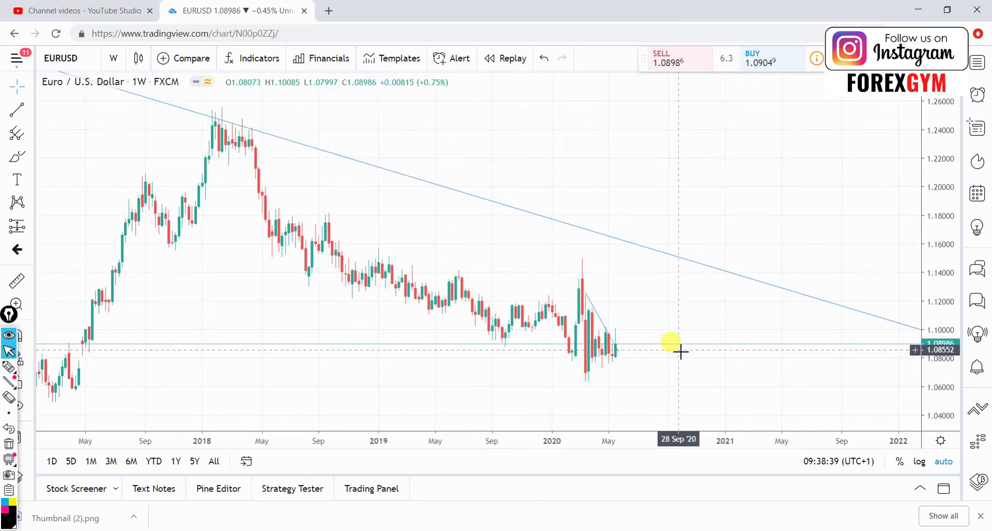
left_click_drag(382, 313, 315, 309)
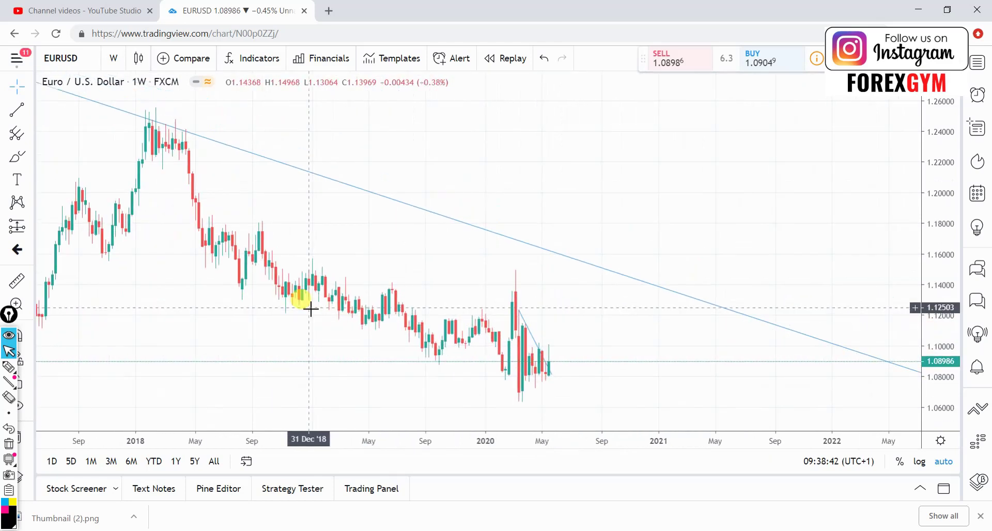
Step: Switch the EURUSD chart to the daily timeframe
left_click(112, 64)
scroll(145, 310, "down", 3)
left_click(156, 316)
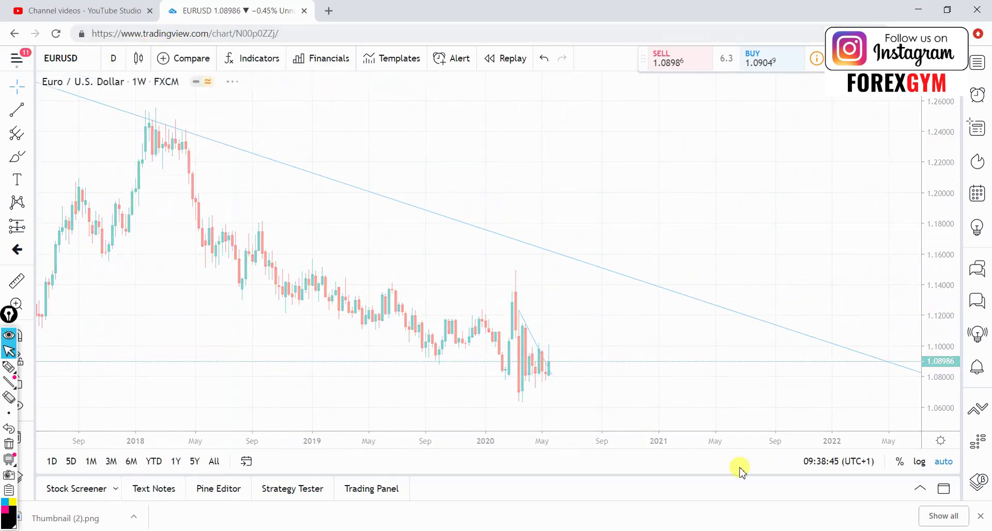
left_click_drag(753, 357, 696, 350)
left_click_drag(624, 356, 687, 366)
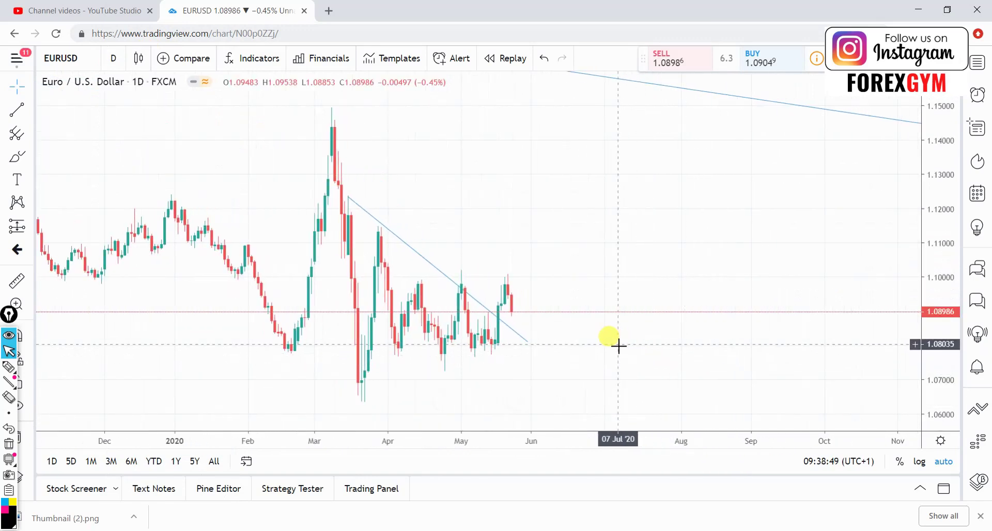
Step: Draw ink lines along the top and bottom of the April–May 2020 daily range, repeat both, and erase them
left_click_drag(390, 279, 530, 284)
left_click_drag(390, 357, 532, 358)
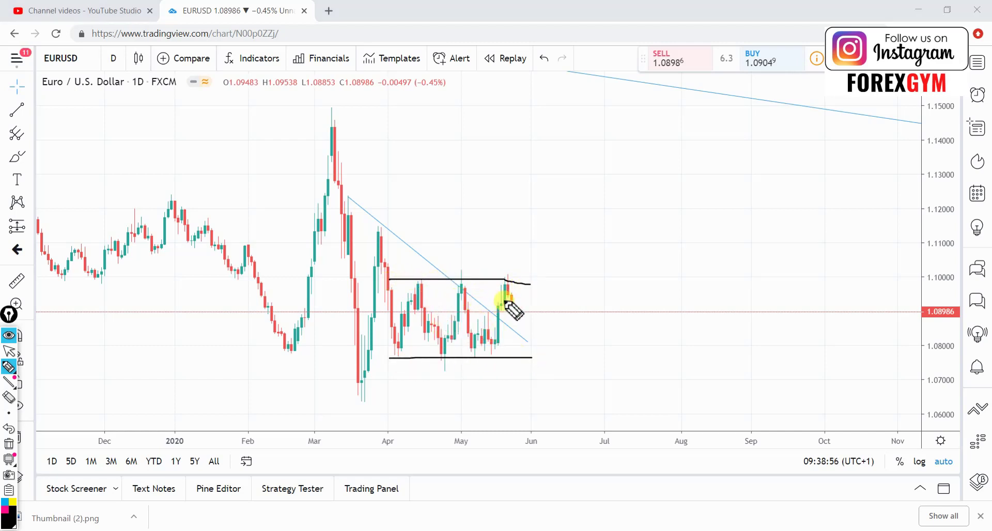
left_click_drag(408, 282, 538, 284)
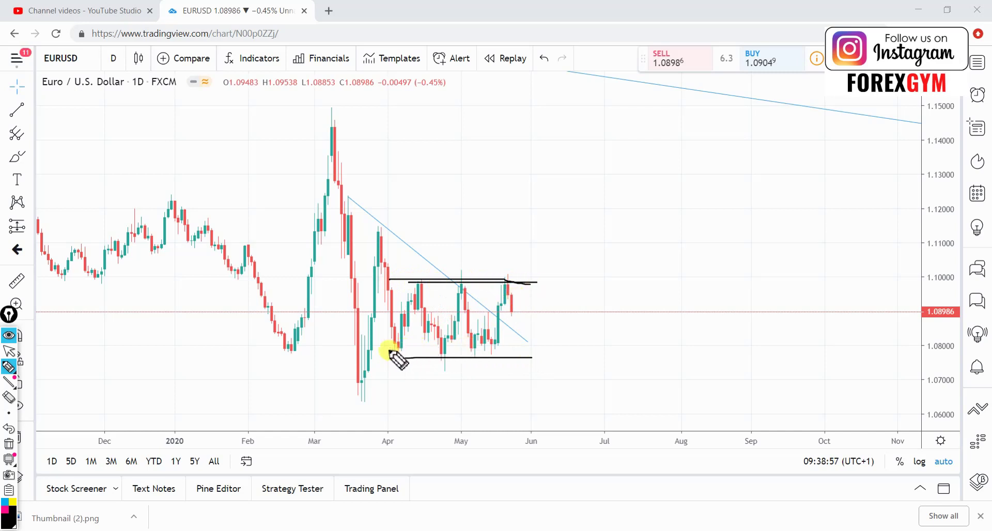
left_click_drag(386, 350, 532, 349)
key("ctrl+shift+7")
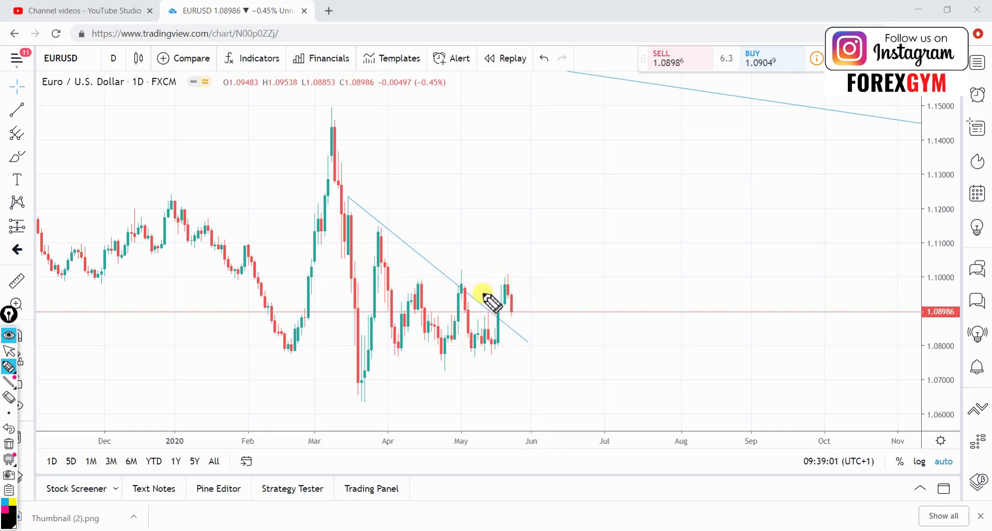
Step: Mark the daily peak at the start of May 2020 with a short ink line and clear the mark
left_click_drag(462, 285, 467, 284)
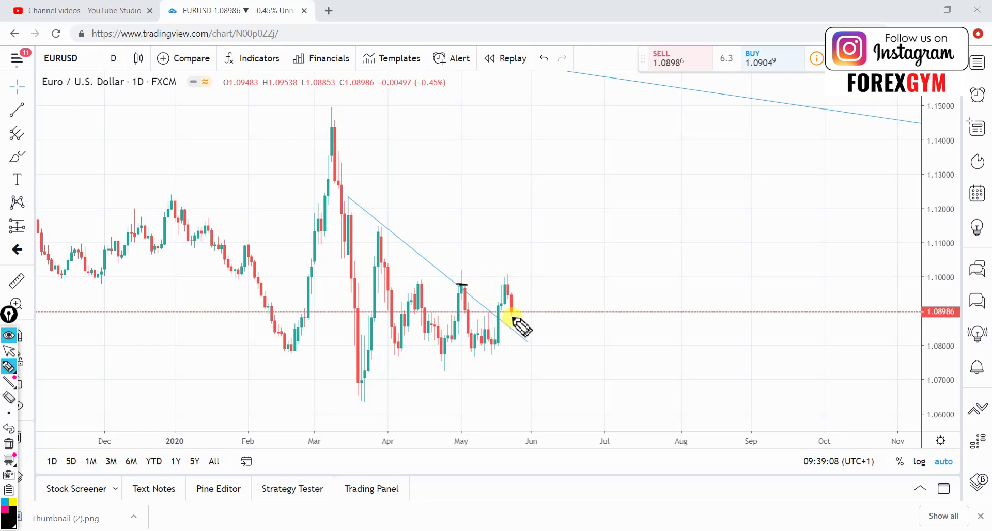
key("Escape")
left_click_drag(632, 318, 876, 323)
key("ctrl+shift+2")
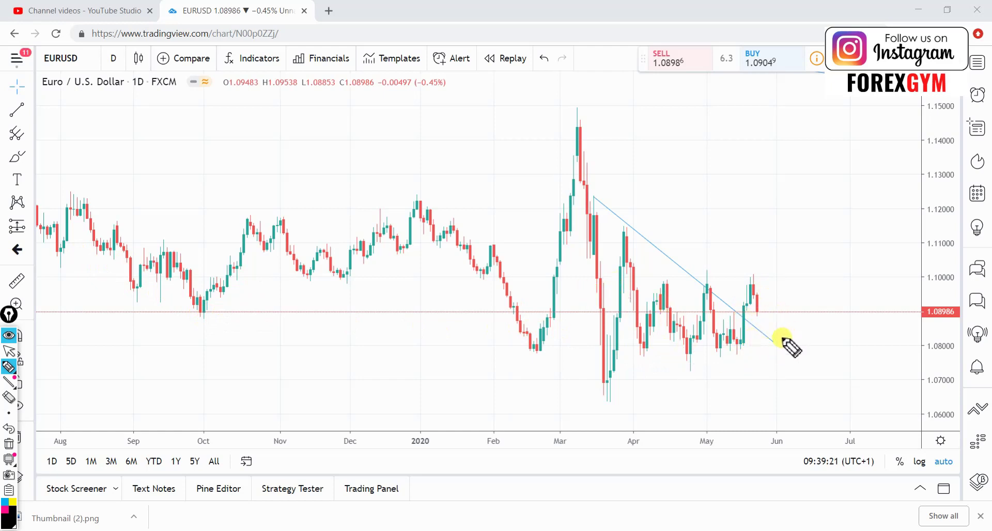
Step: Sketch projected candles after the latest daily candle, draw ink support lines at about 1.079 and 1.071, and erase all the ink
key("ctrl+alt+1")
left_click_drag(797, 337, 609, 249)
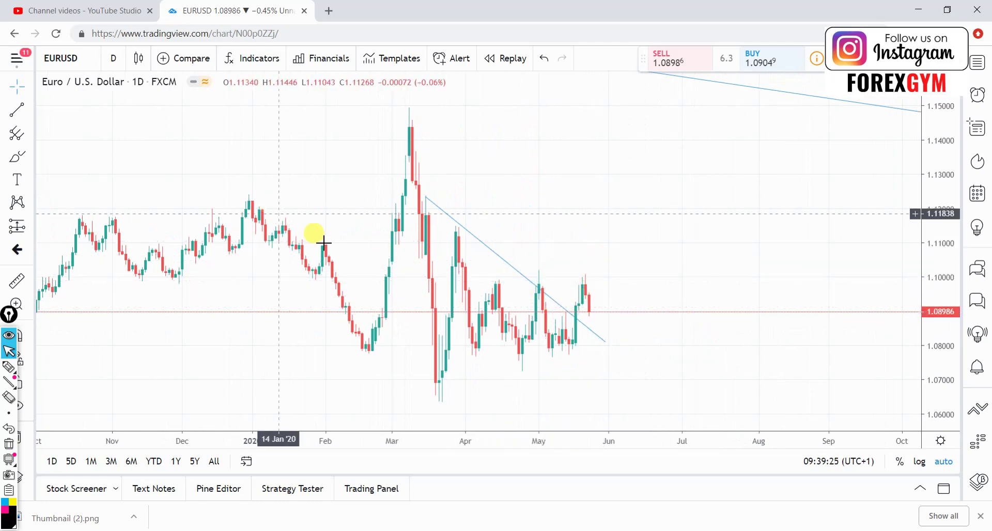
left_click_drag(645, 347, 668, 342)
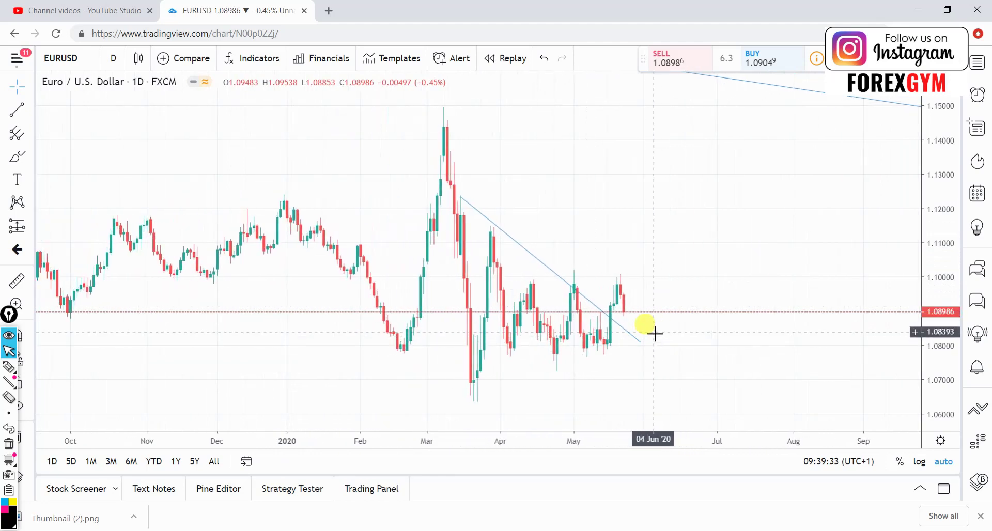
key("ctrl+shift+3")
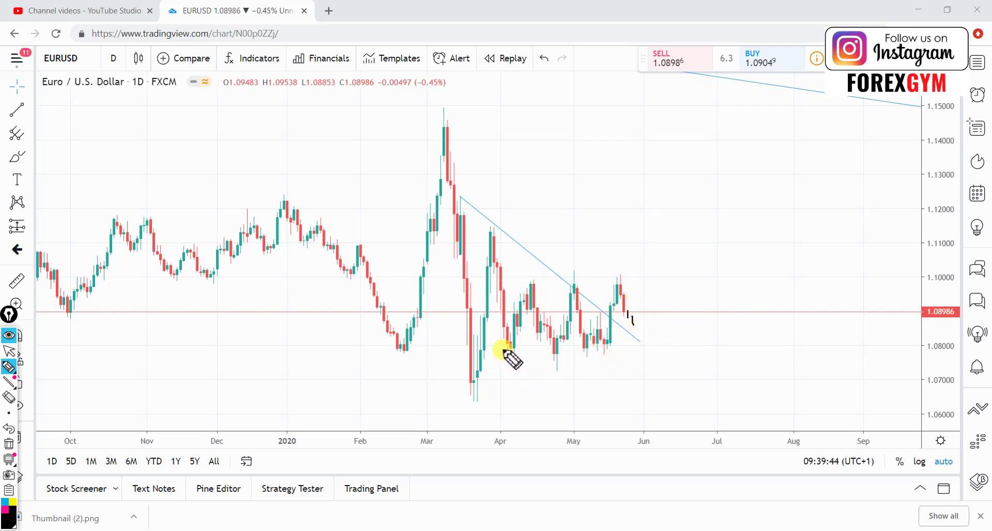
key("ctrl+shift+2")
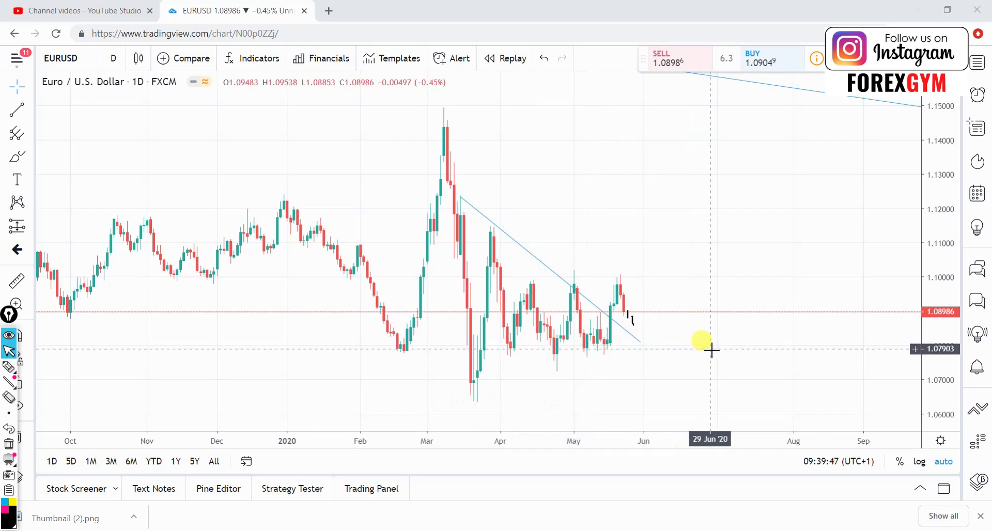
key("ctrl+shift+3")
left_click_drag(501, 350, 639, 349)
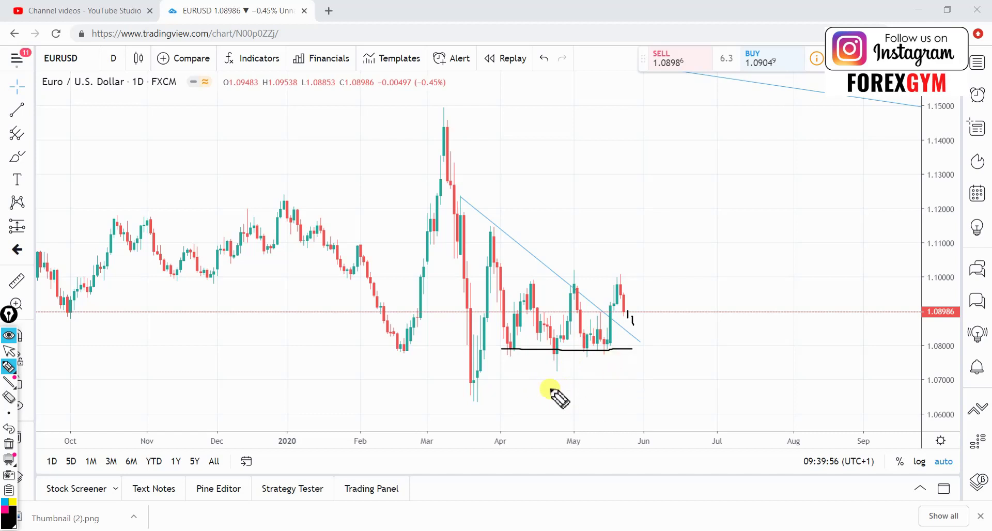
left_click_drag(456, 377, 496, 376)
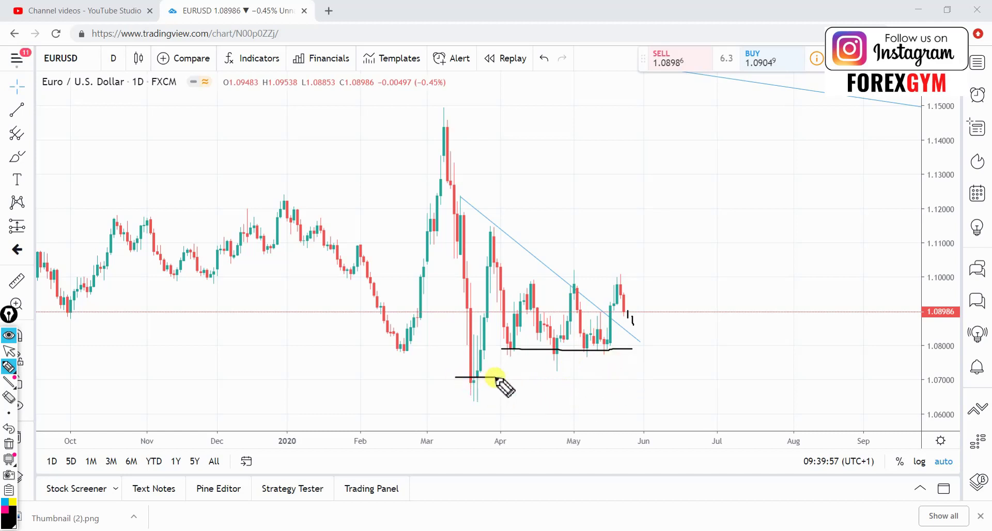
key("ctrl+shift+7")
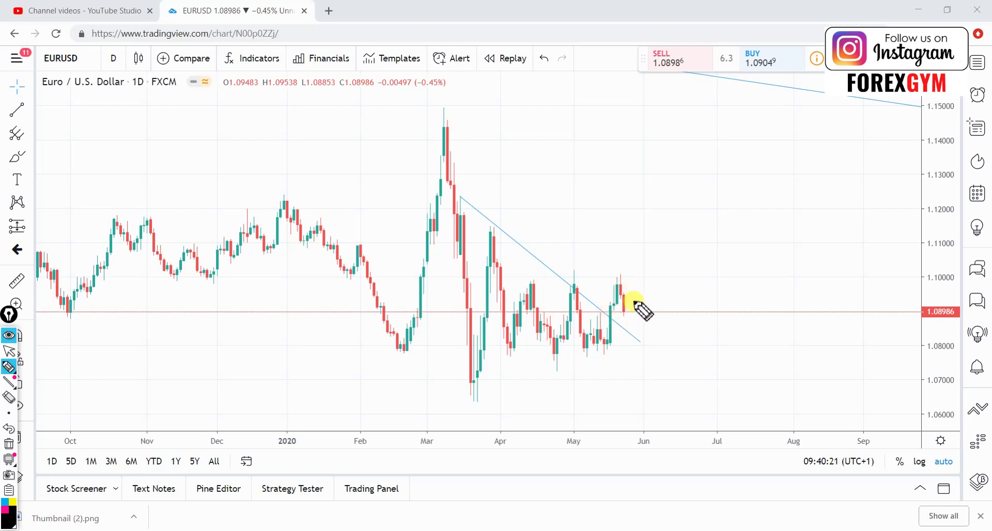
Step: Draw an upward ink arrow from the latest daily candle to about 1.107, and erase it
left_click_drag(635, 301, 650, 264)
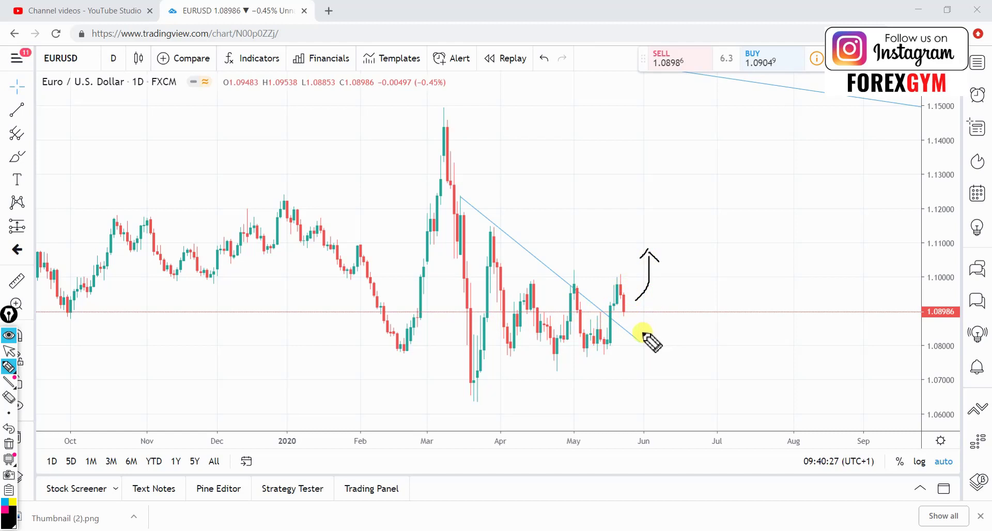
key("ctrl+shift+7")
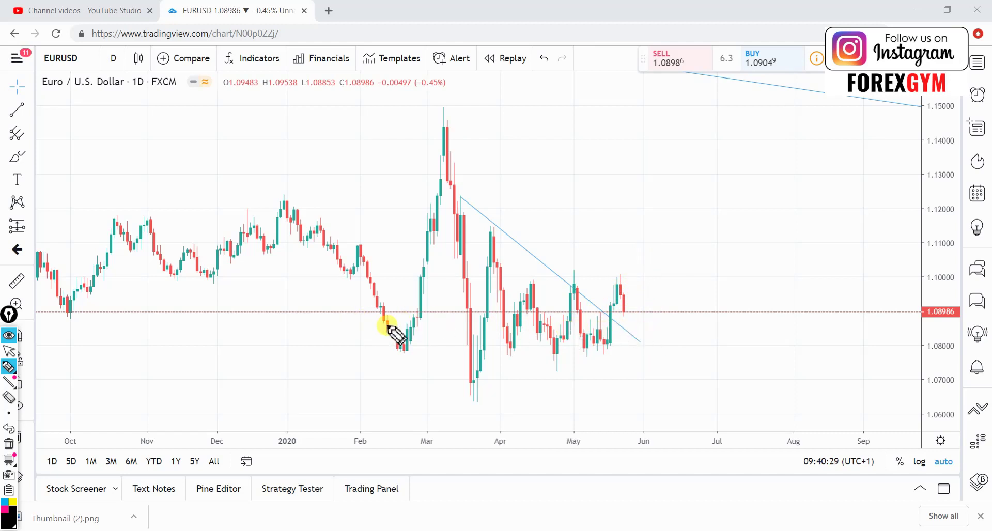
key("Escape")
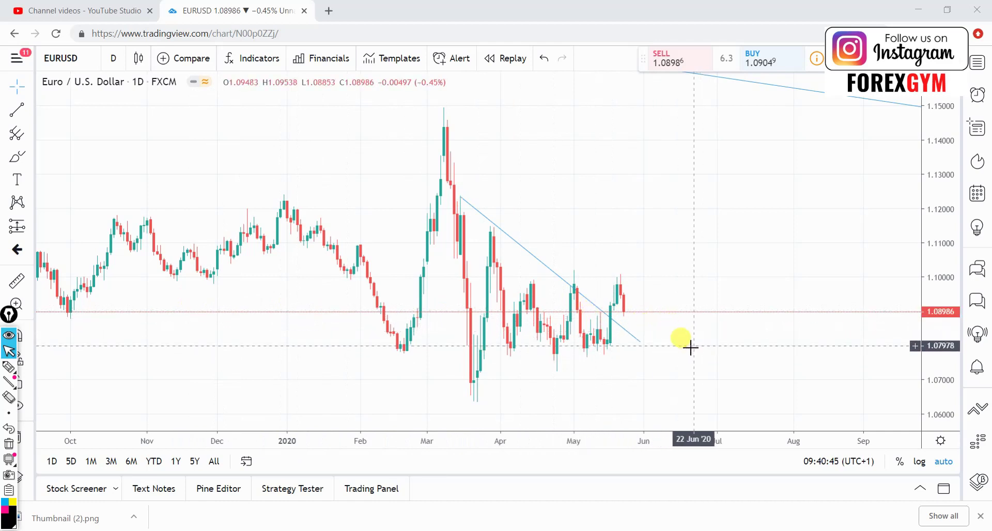
left_click_drag(664, 356, 748, 359)
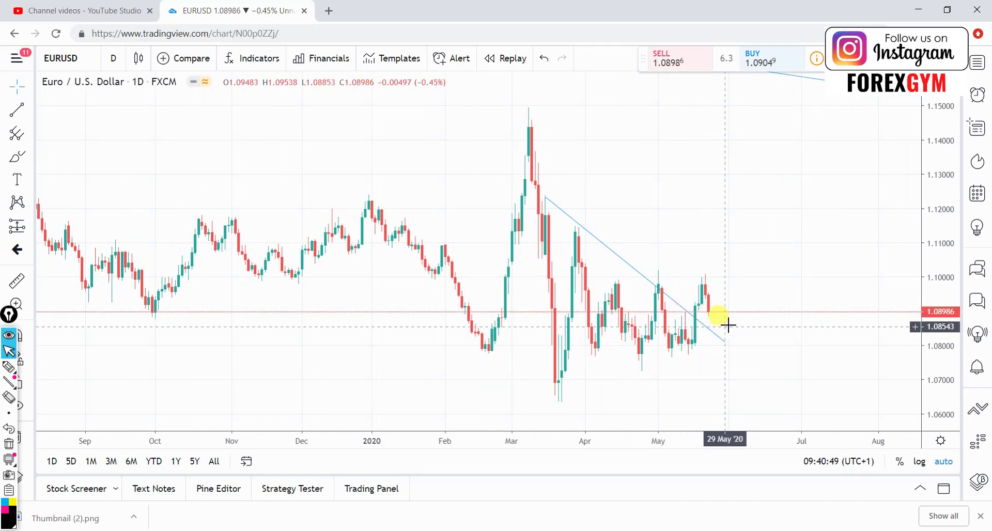
left_click_drag(689, 343, 661, 347)
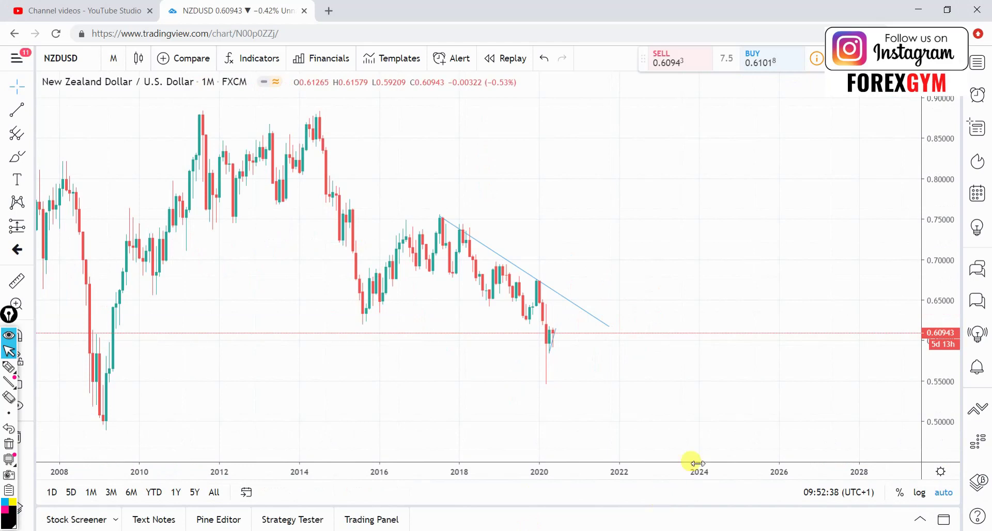
Step: Outline the long lower wick of the March 2020 candle on the NZDUSD monthly chart in ink, and clear the ink
left_click_drag(645, 374, 619, 382)
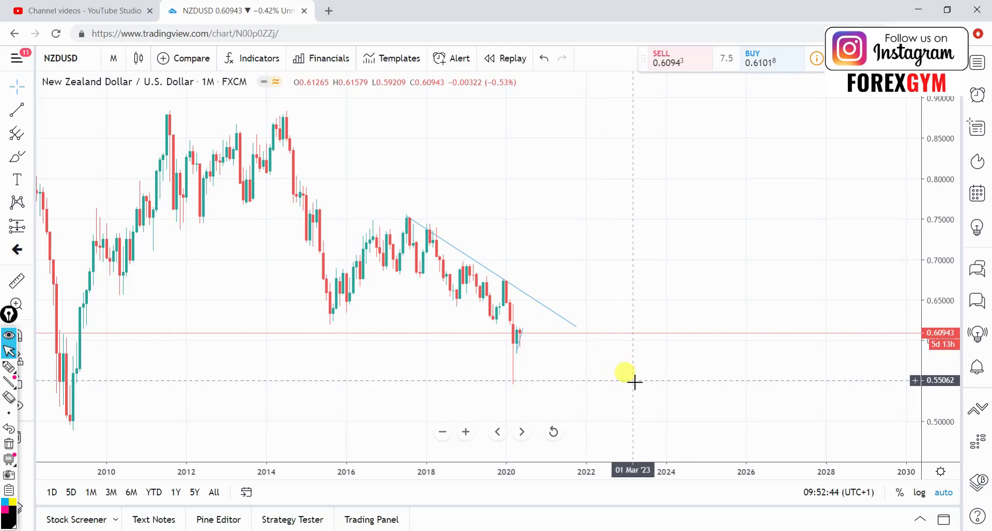
left_click_drag(689, 388, 641, 386)
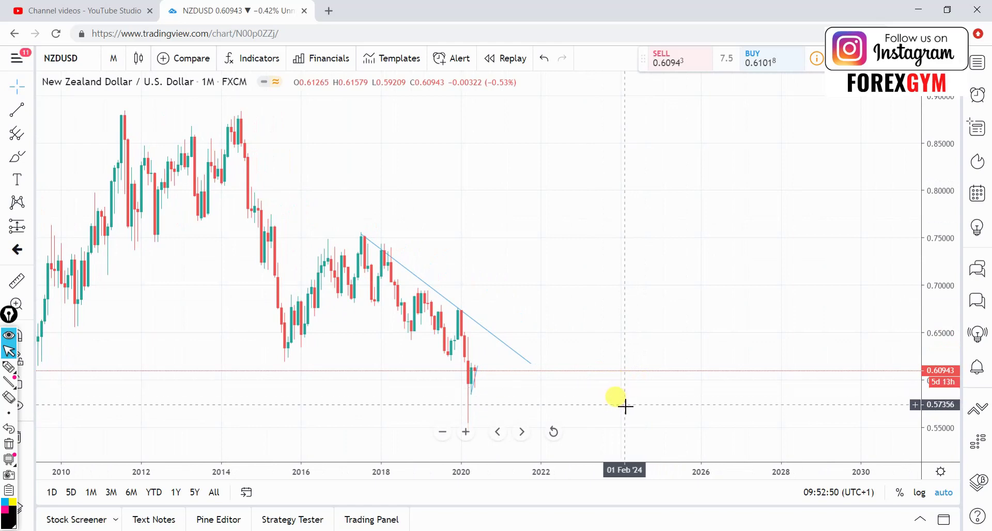
left_click_drag(626, 404, 615, 385)
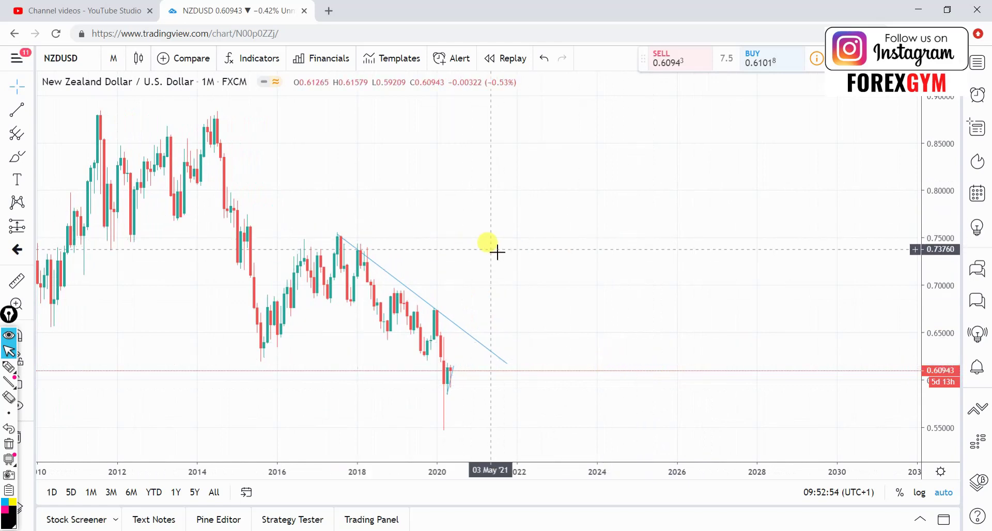
left_click_drag(532, 255, 642, 260)
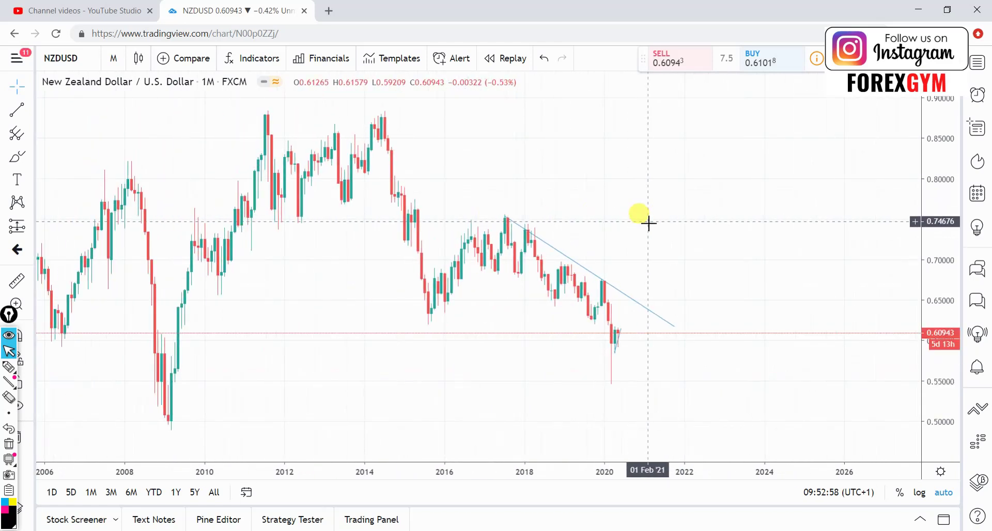
key("ctrl+shift+3")
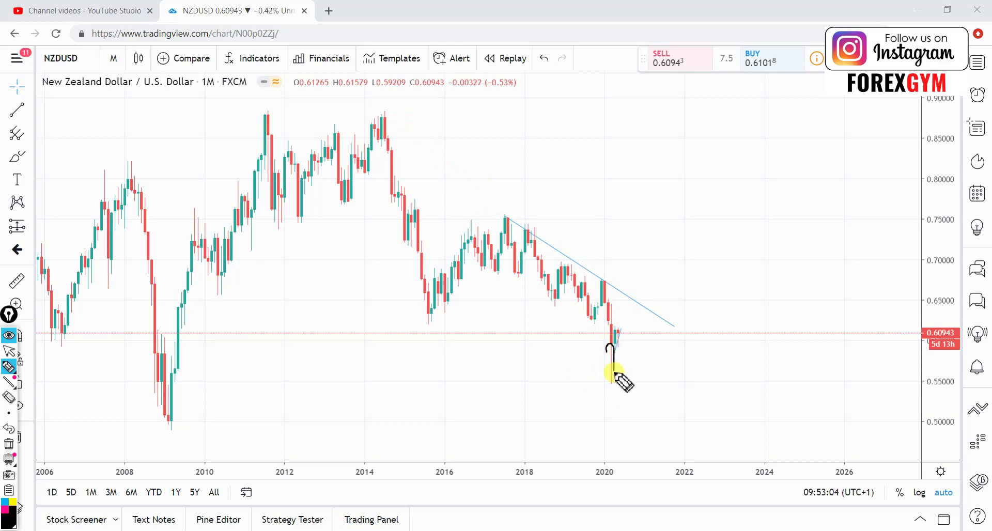
left_click_drag(612, 390, 610, 345)
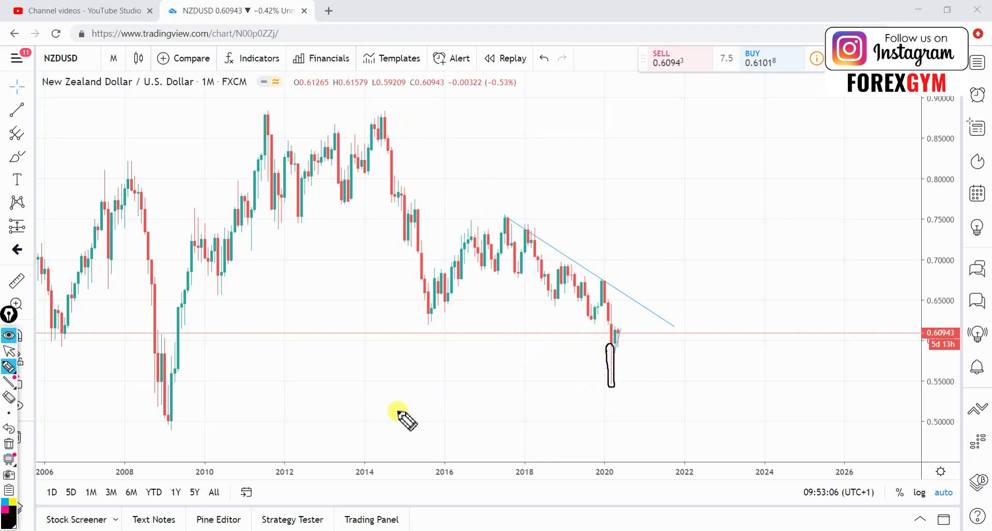
key("Escape")
Step: Circle the area between about 0.59 and 0.55 around the 2020 monthly low in ink, and erase the circle
left_click_drag(479, 392, 589, 388)
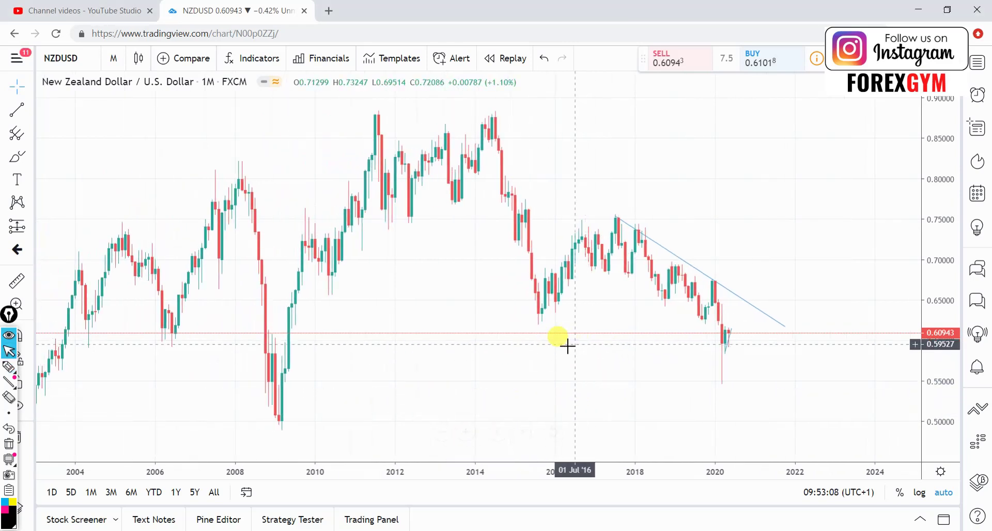
left_click_drag(540, 369, 597, 357)
mouse_move(562, 322)
left_mouse_down()
mouse_move(589, 323)
mouse_move(627, 302)
mouse_move(609, 316)
mouse_move(797, 312)
mouse_move(606, 306)
mouse_move(572, 321)
mouse_move(543, 357)
mouse_move(559, 380)
left_mouse_up()
key("ctrl+shift+3")
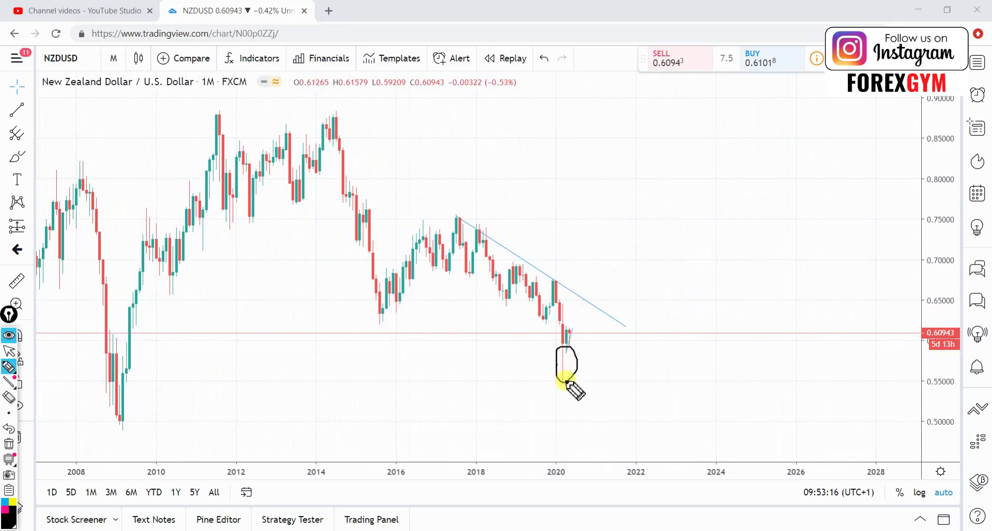
key("ctrl+shift+1")
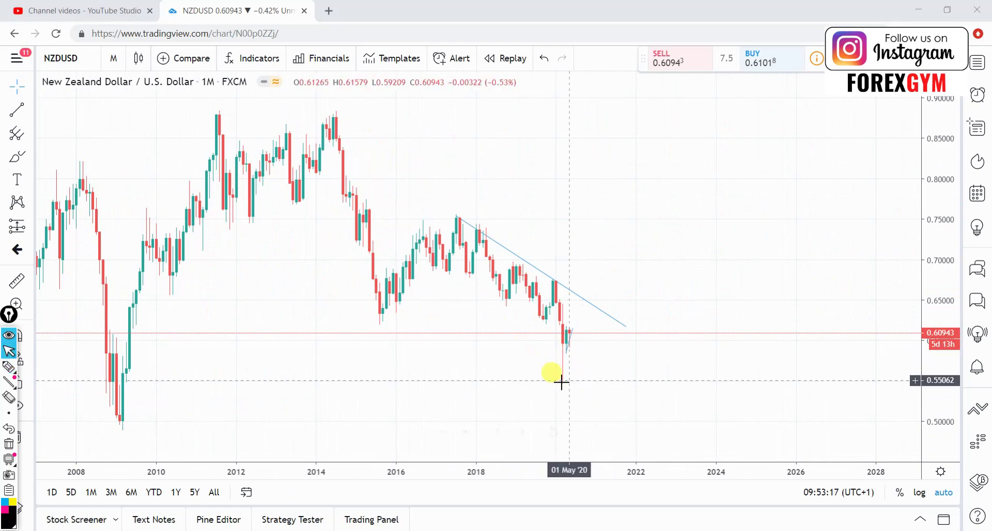
Step: Switch the NZDUSD chart to the 1 week interval
left_click(114, 58)
left_click(207, 461)
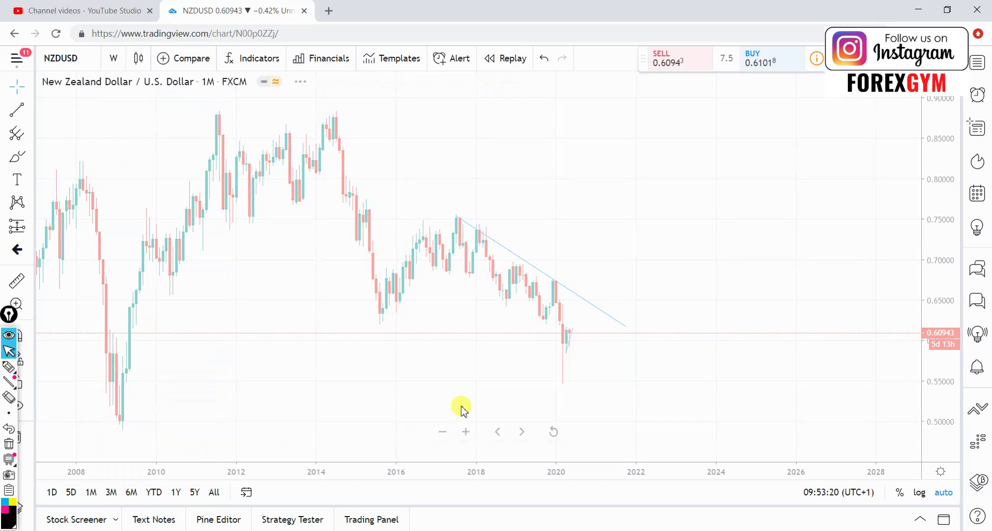
left_click_drag(501, 385, 550, 364)
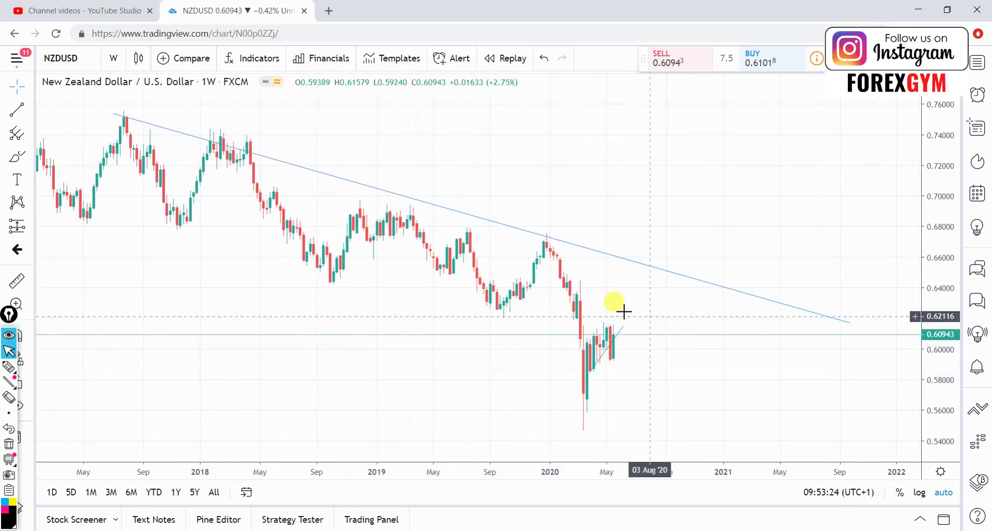
Step: Circle the weekly candles from the March 2020 low through May 2020 in ink, and remove the circle
left_click_drag(780, 374, 753, 370)
key("ctrl+shift+3")
mouse_move(561, 343)
left_mouse_down()
mouse_move(562, 335)
mouse_move(602, 337)
mouse_move(601, 382)
mouse_move(569, 434)
mouse_move(542, 389)
mouse_move(553, 346)
left_mouse_up()
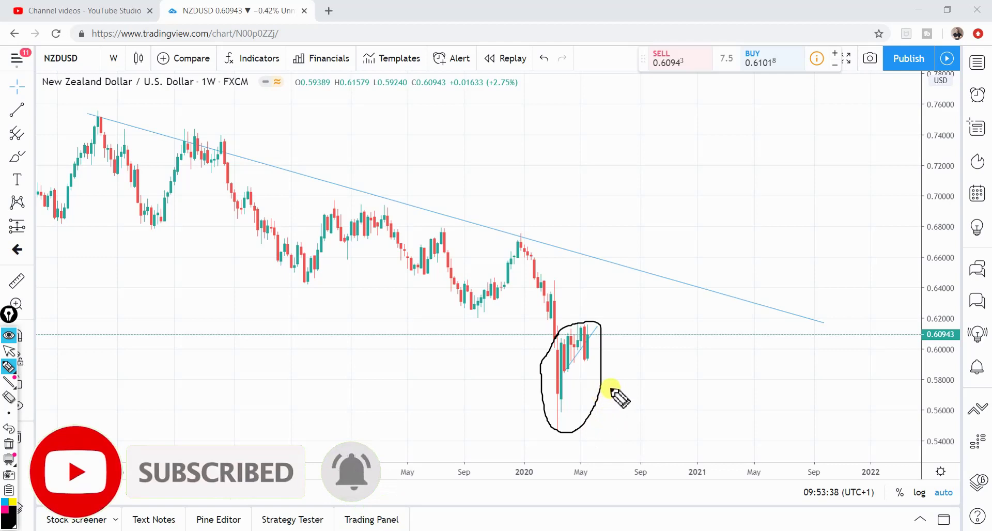
key("ctrl+z")
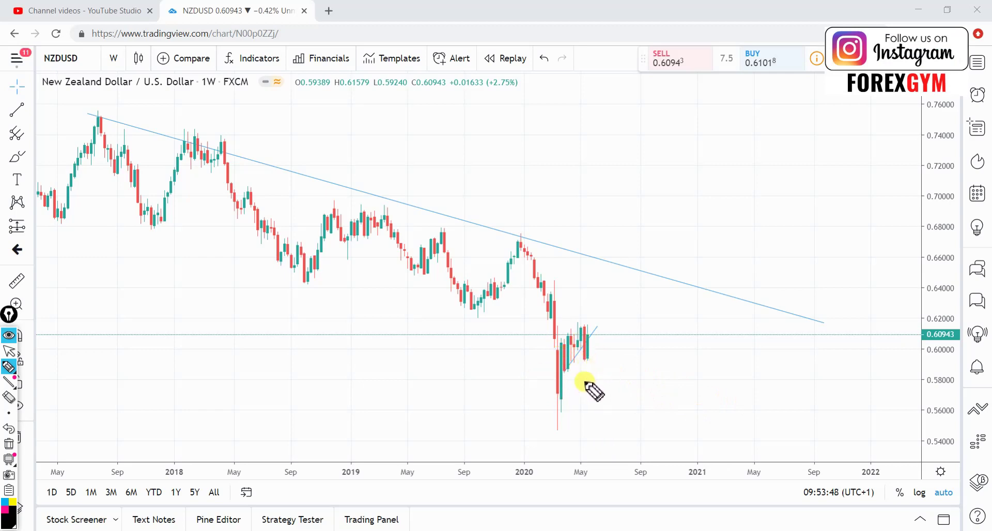
key("ctrl+shift+2")
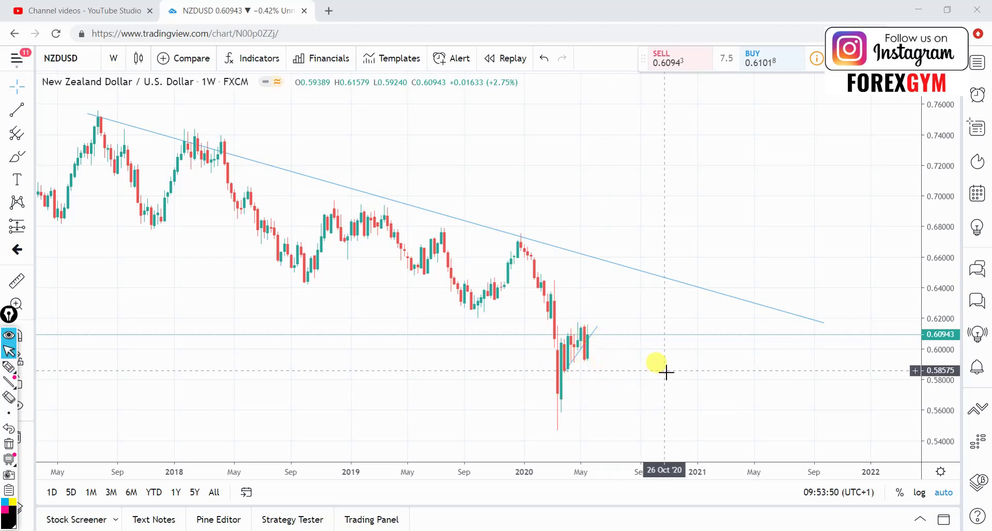
Step: Switch the NZDUSD chart to the 1 day interval, showing the April–May 2020 candles
left_click_drag(664, 371, 611, 364)
left_click(114, 59)
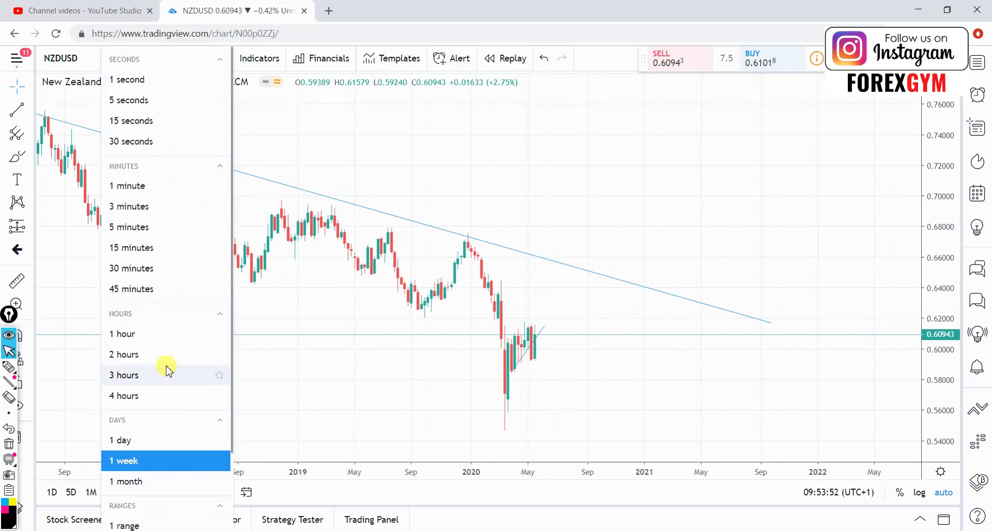
left_click(172, 440)
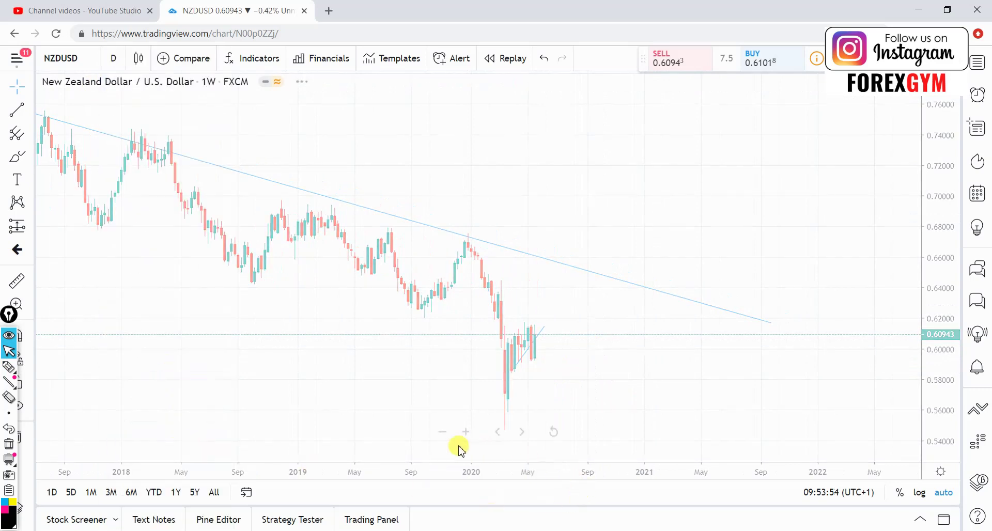
scroll(610, 344, "left", 4)
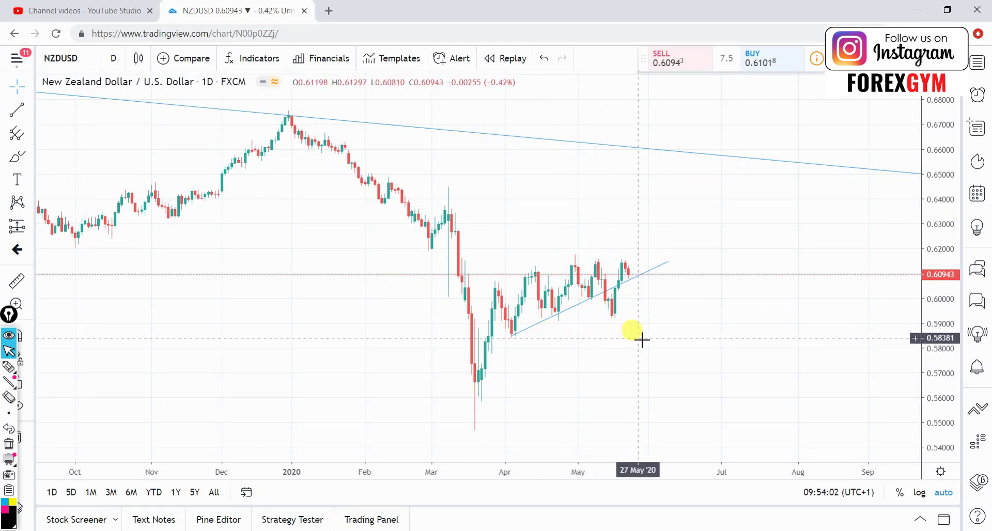
Step: Outline the mid-May 2020 daily rally in ink, draw an ink line along the May highs at about 0.614, and erase both
key("ctrl+shift+3")
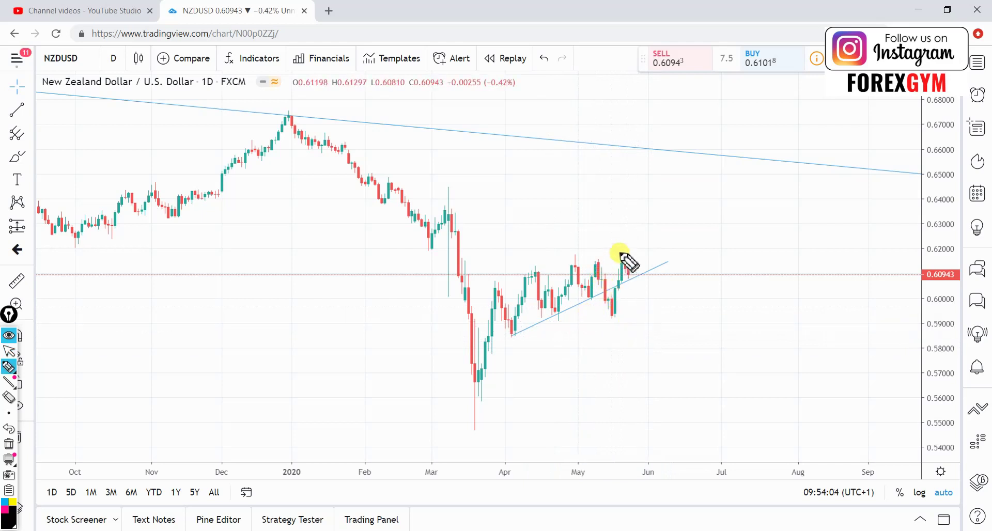
left_click_drag(613, 293, 618, 267)
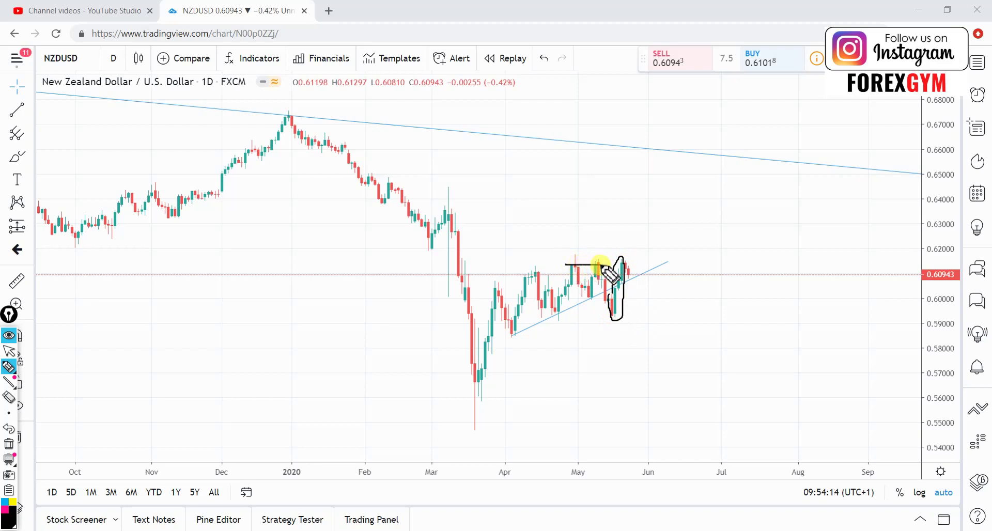
left_click_drag(598, 264, 604, 265)
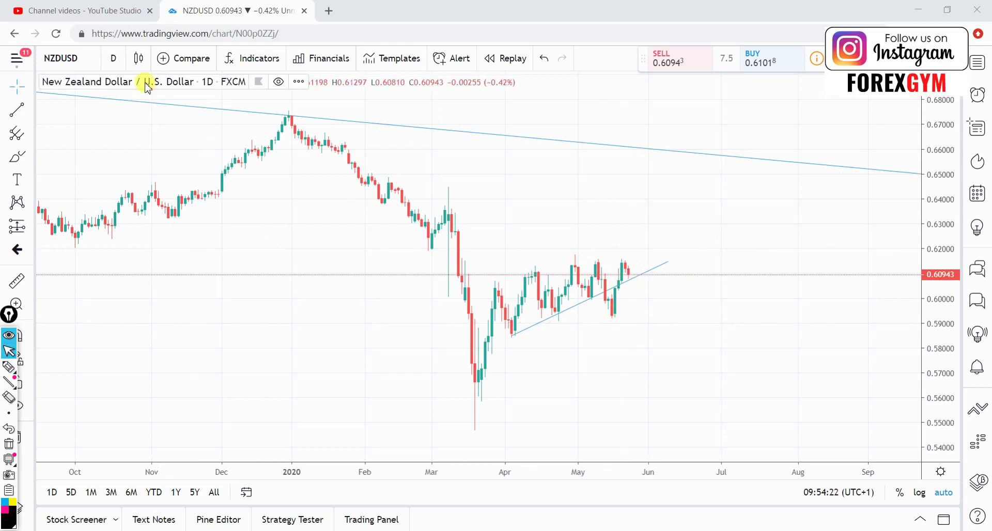
Step: Switch to the 1 week interval, mark the upper end of the latest candle with a short ink stroke, and clear it
left_click(113, 58)
left_click(166, 460)
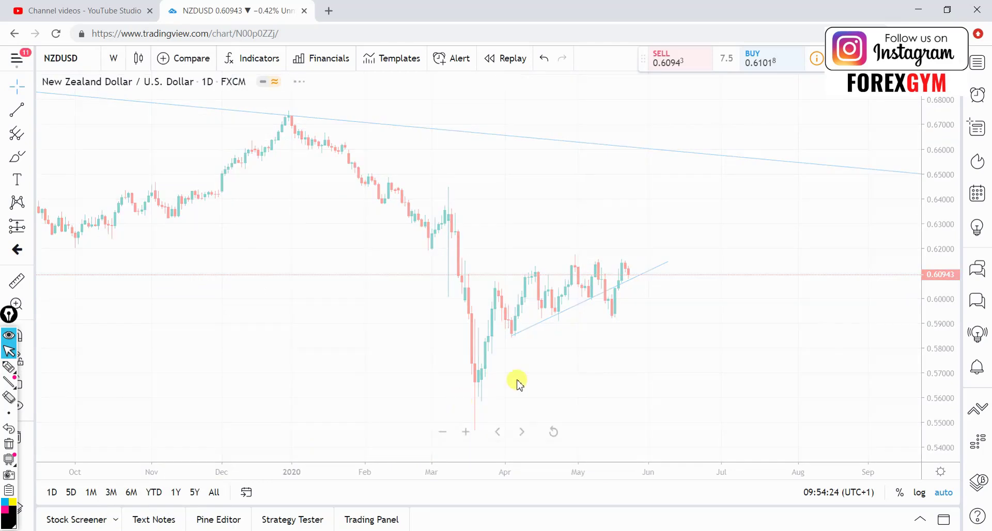
key("ctrl+alt+e")
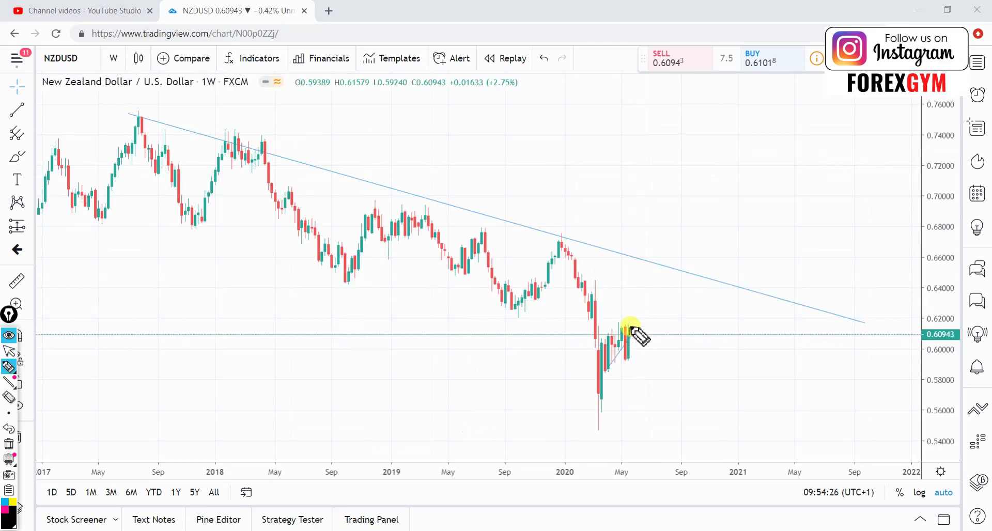
left_click_drag(631, 341, 637, 340)
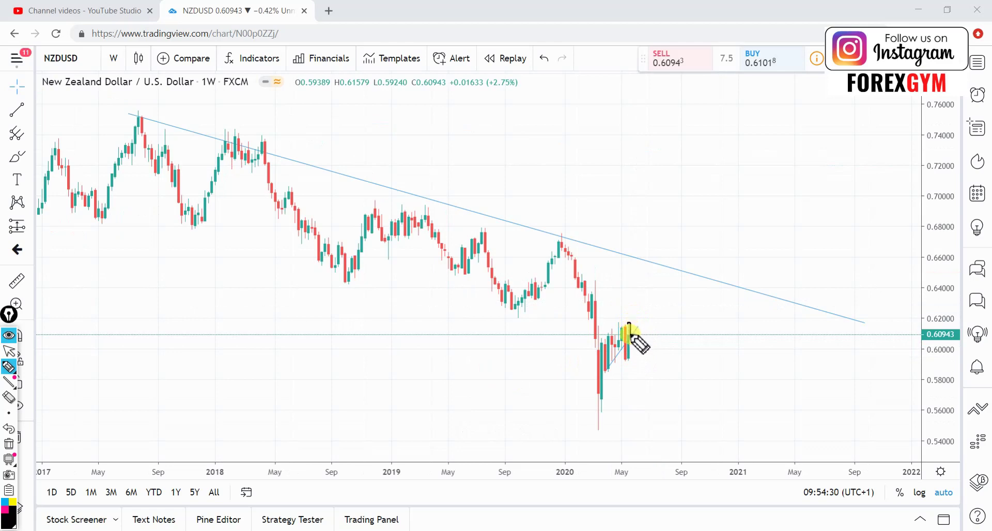
left_click(634, 325)
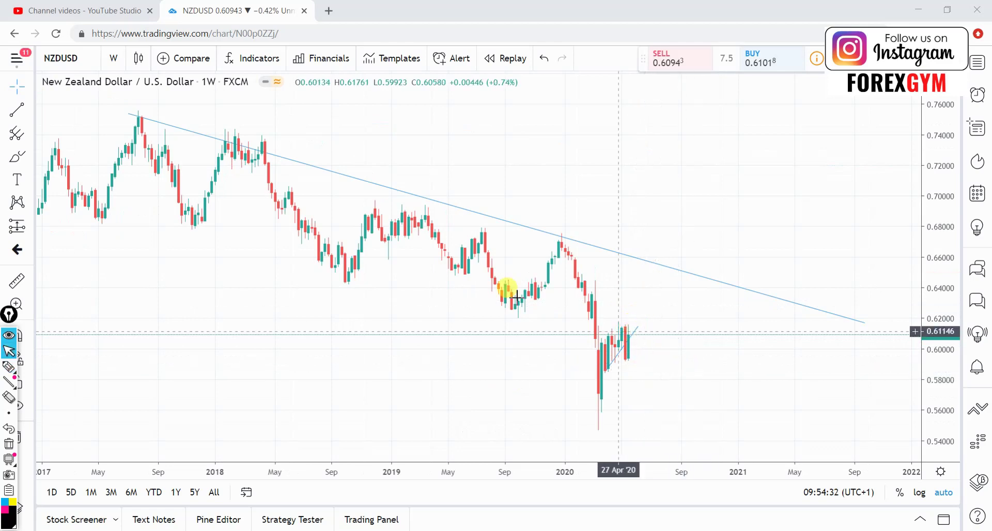
Step: Return to the 1 day interval and sketch a short downward ink projection after the latest daily candle, clearing it again
left_click(124, 67)
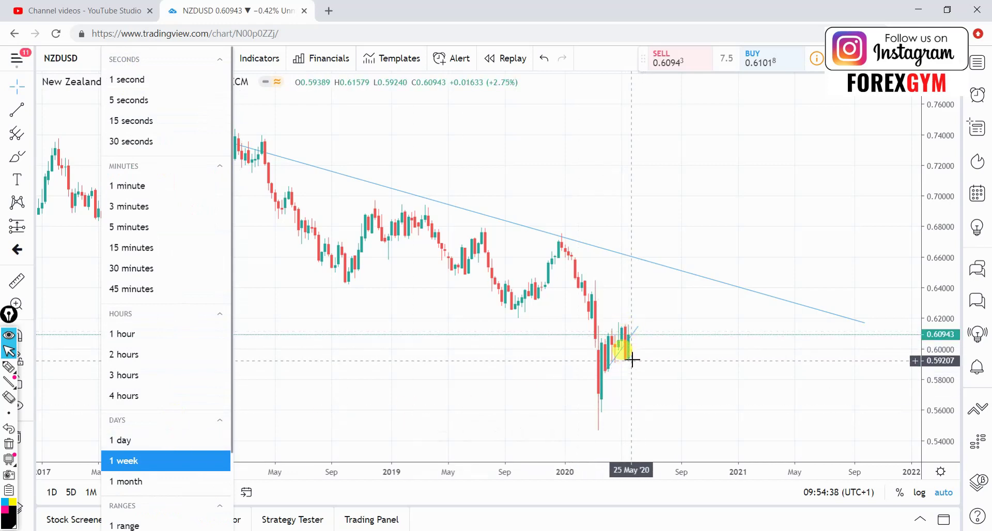
left_click(135, 440)
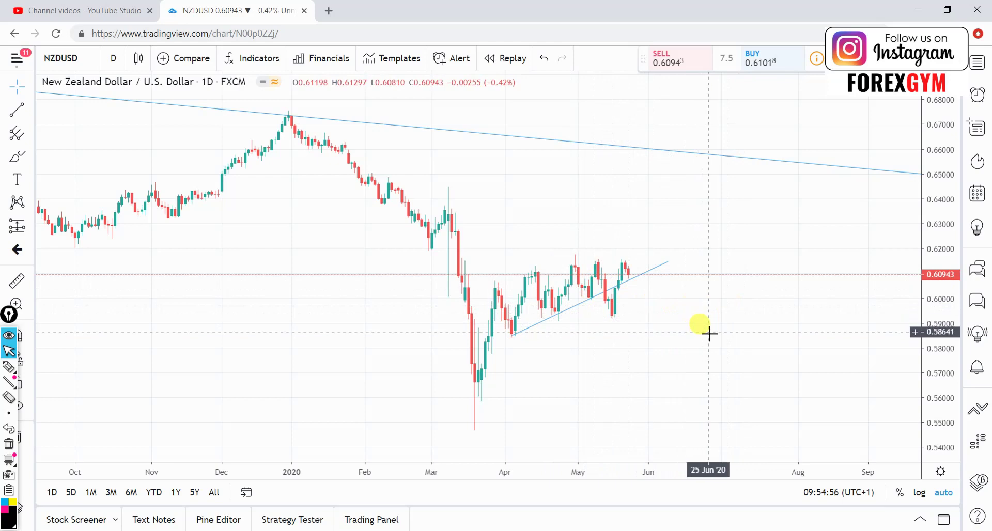
left_click_drag(712, 355, 575, 336)
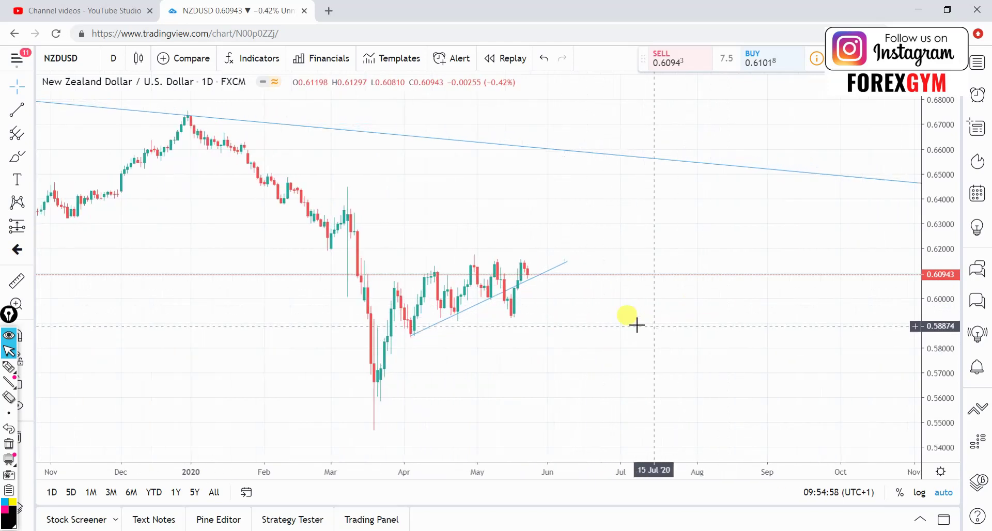
key("ctrl+shift+3")
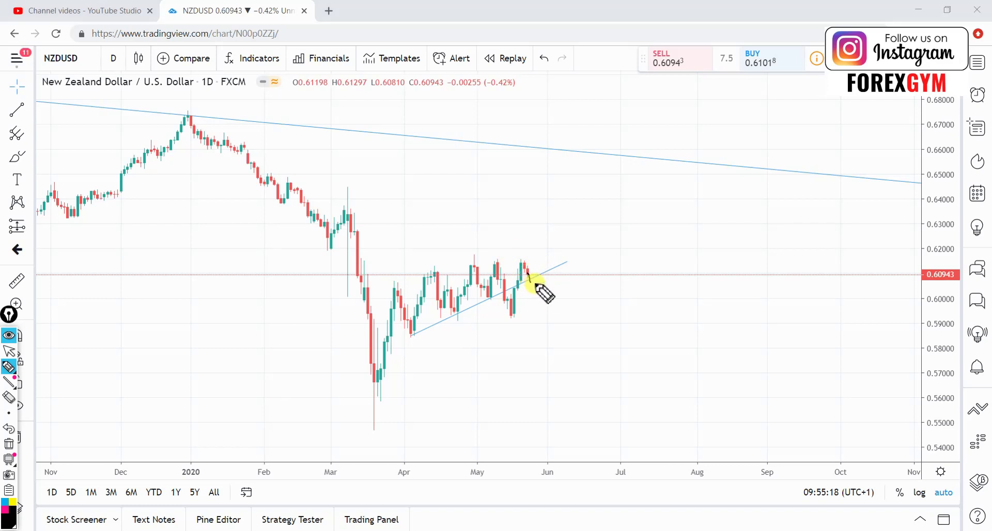
left_click_drag(541, 287, 540, 294)
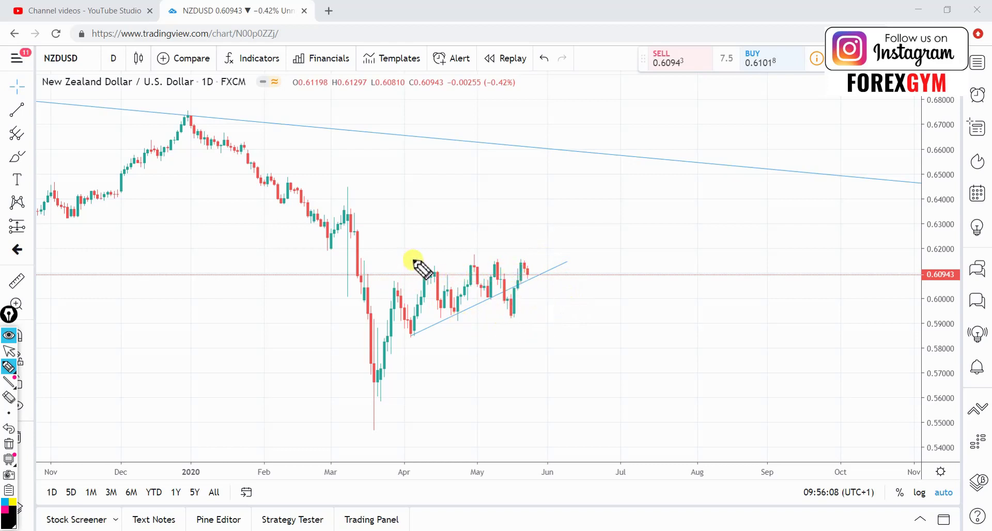
Step: Draw ink lines along the top and bottom of the April–May 2020 daily range at about 0.614 and 0.59, and erase them
left_click_drag(440, 263, 556, 257)
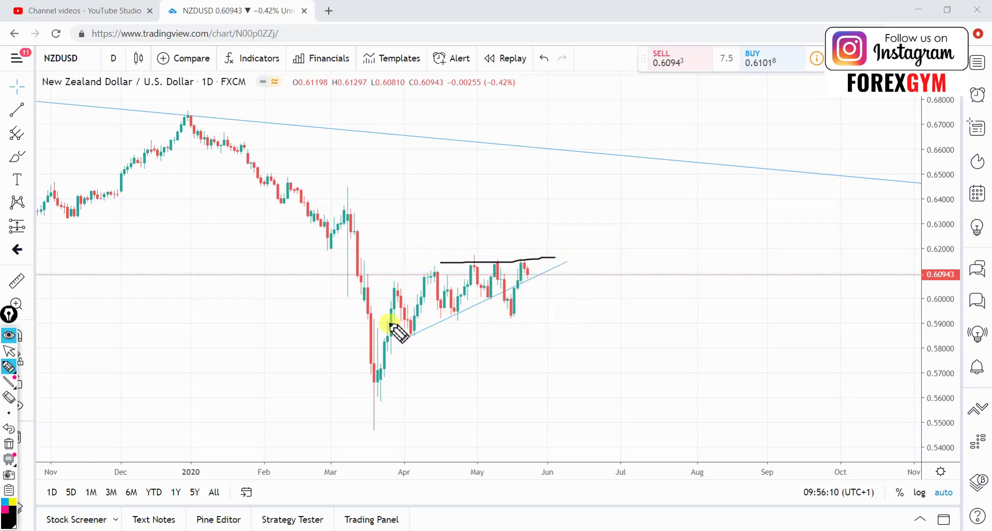
left_click_drag(389, 324, 569, 325)
left_click_drag(385, 263, 551, 259)
key("ctrl+shift+7")
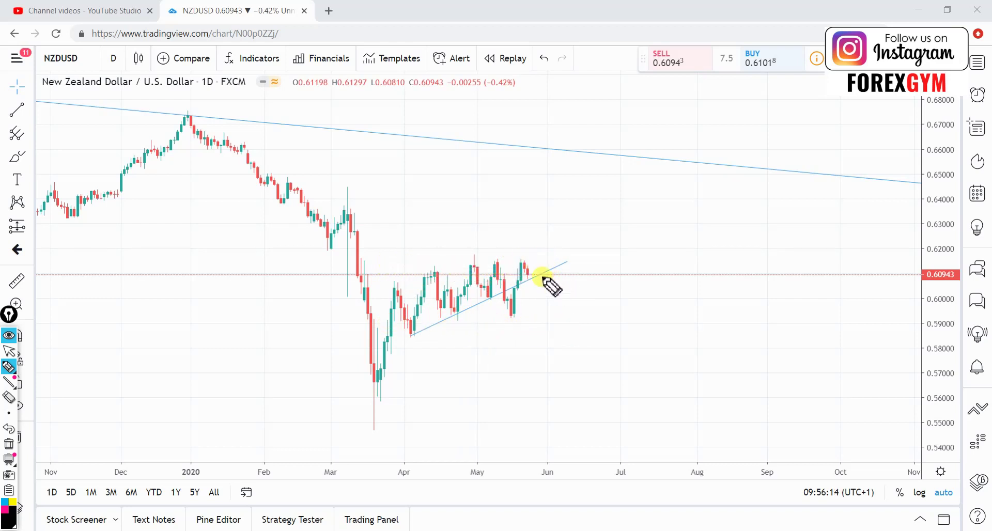